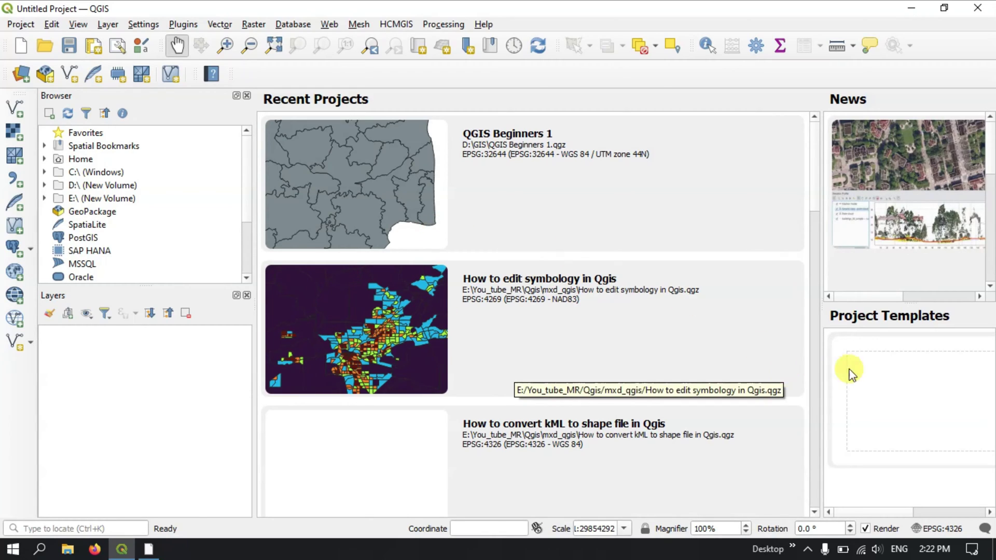
Start a blank project from the welcome page and open the Plugins menu
left_click(891, 390)
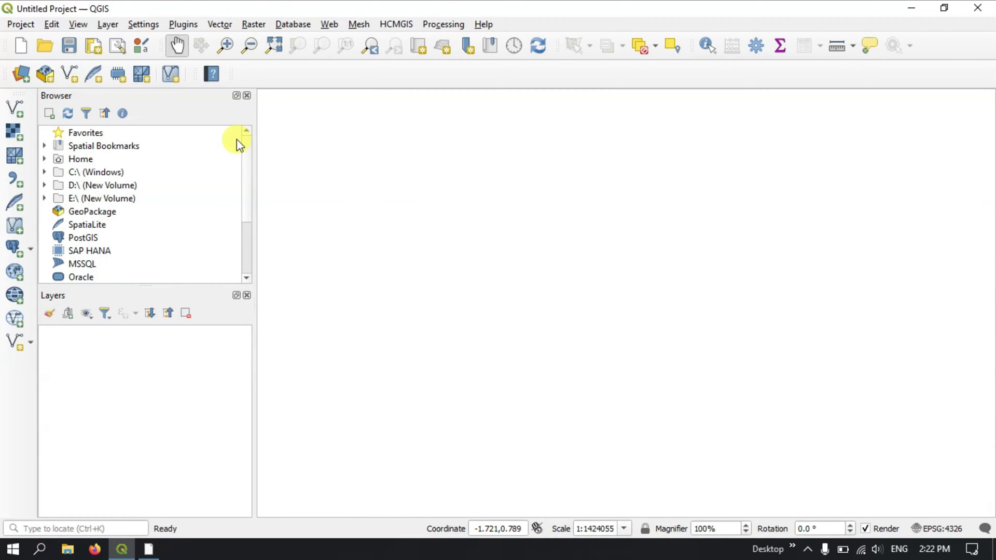
left_click(185, 25)
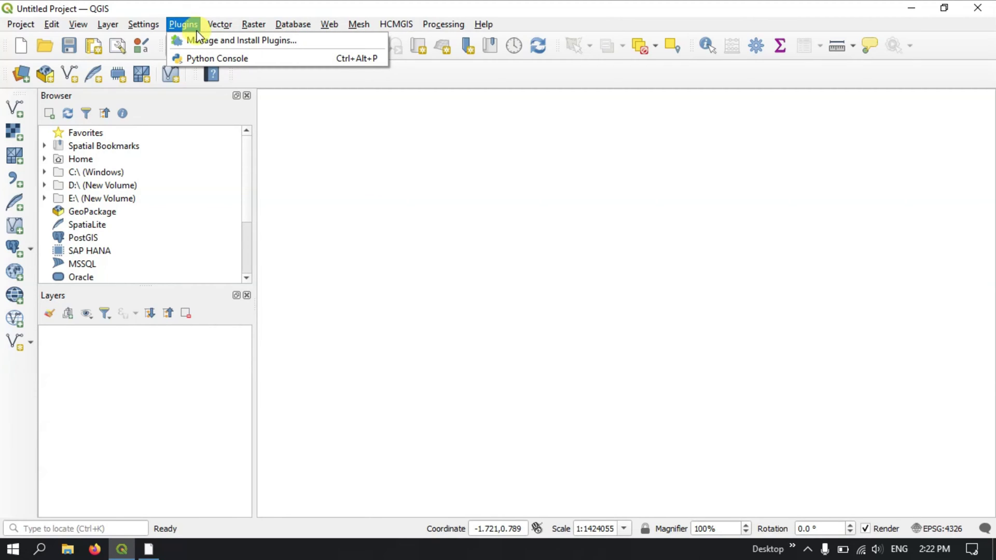
Open Manage and Install Plugins, browse the All list, then show the 14 installed plugins
left_click(203, 40)
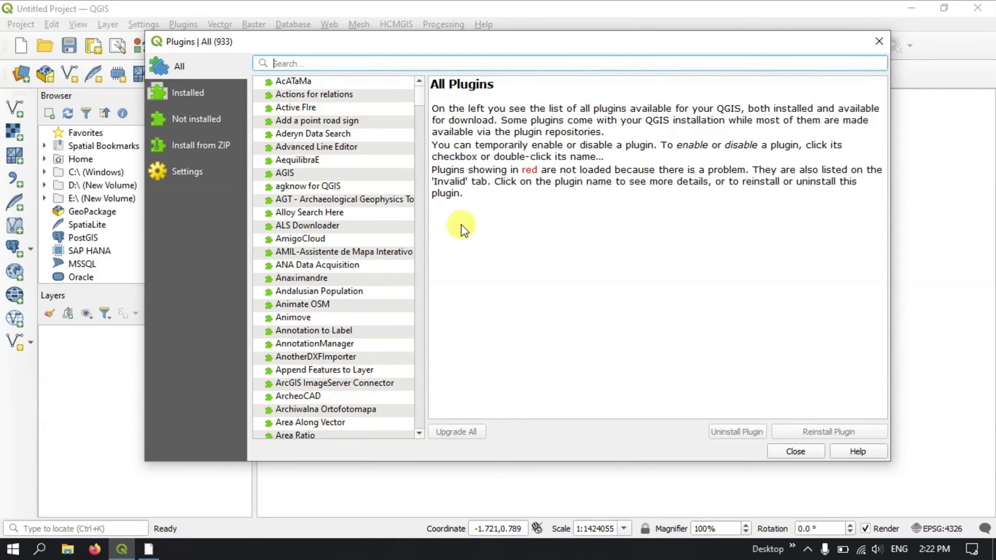
left_click(178, 70)
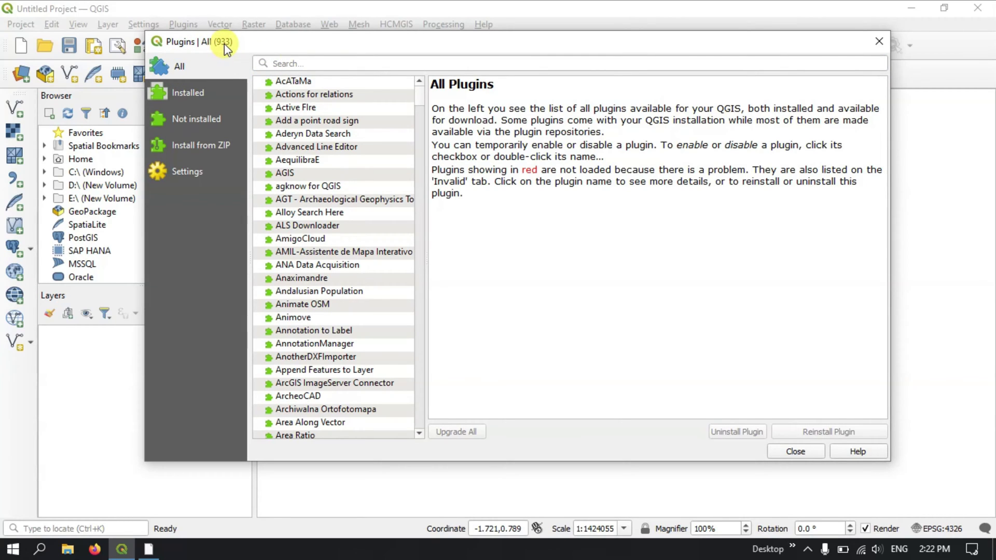
left_click(283, 64)
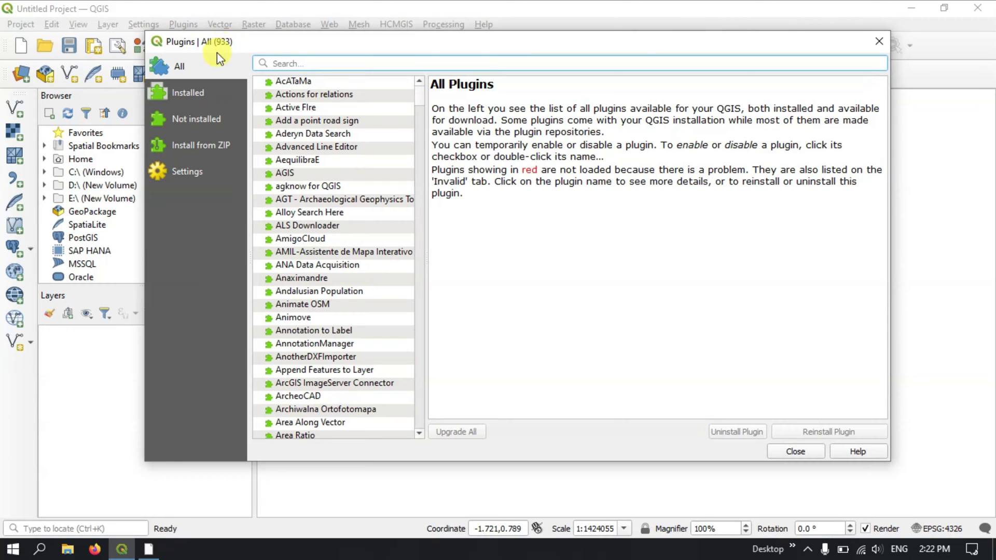
scroll(412, 118, "down", 4)
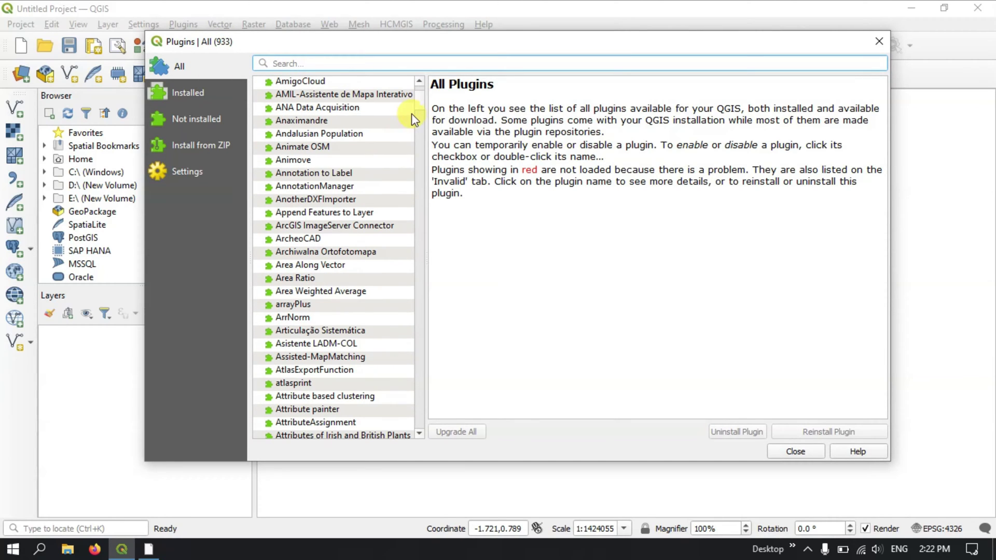
mouse_move(422, 107)
left_mouse_down()
mouse_move(413, 427)
mouse_move(418, 93)
left_mouse_up()
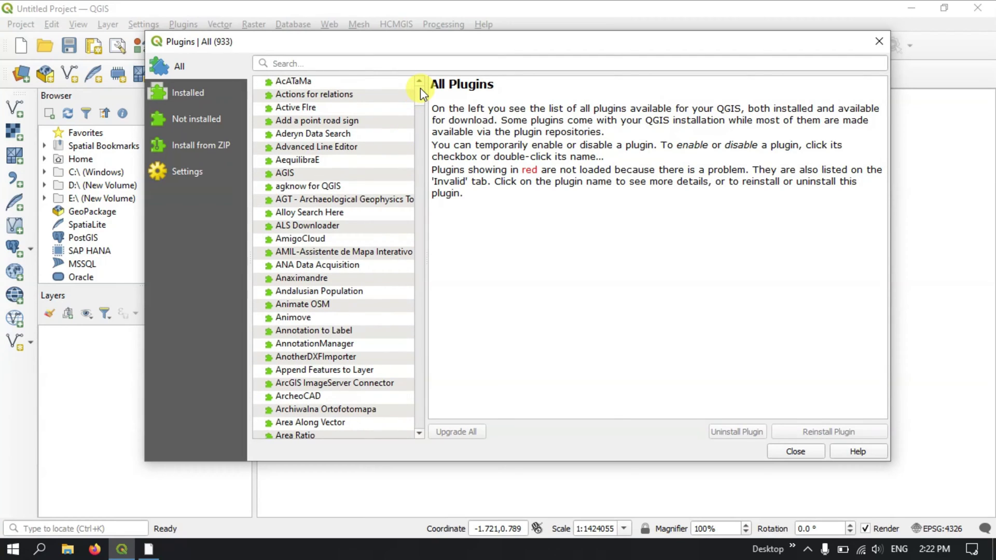
left_click(194, 94)
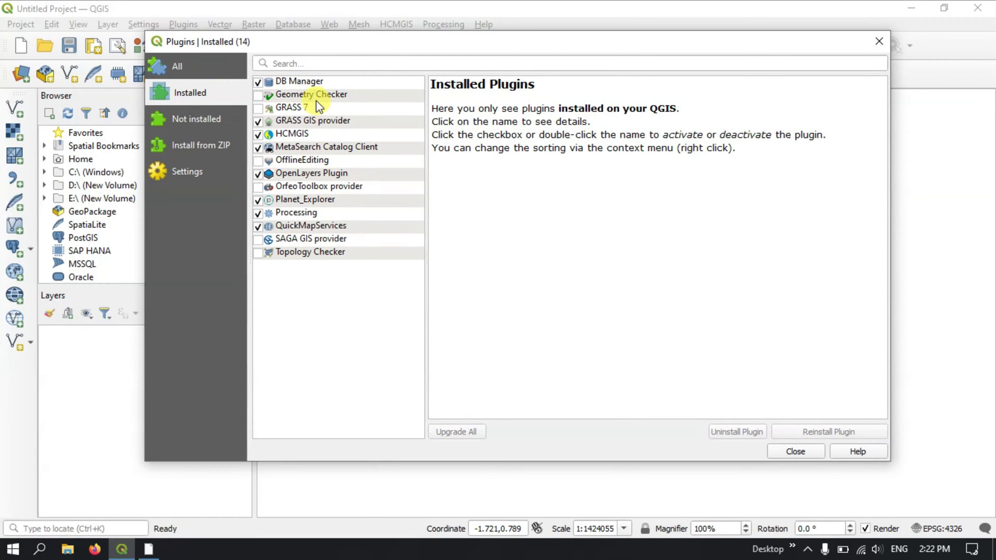
Look through the Not installed and Install from ZIP pages, ending on the Settings page
left_click(186, 120)
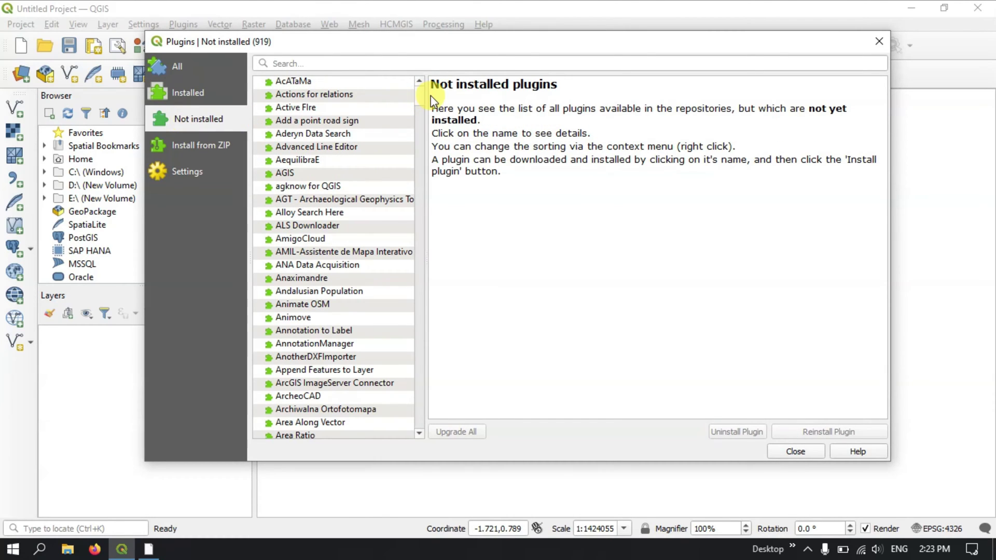
mouse_move(422, 102)
left_mouse_down()
mouse_move(403, 281)
mouse_move(405, 393)
mouse_move(418, 423)
mouse_move(427, 89)
left_mouse_up()
left_click(191, 148)
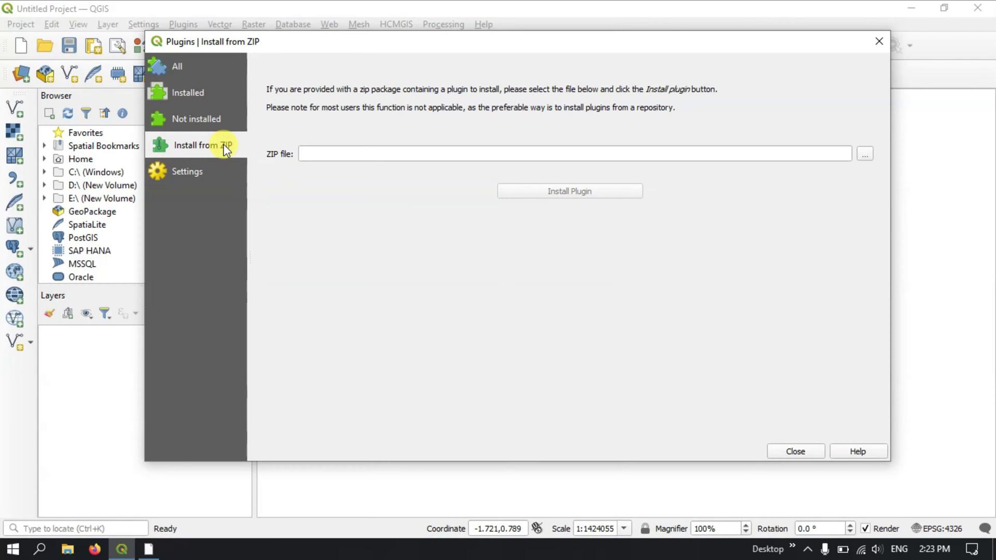
left_click(208, 176)
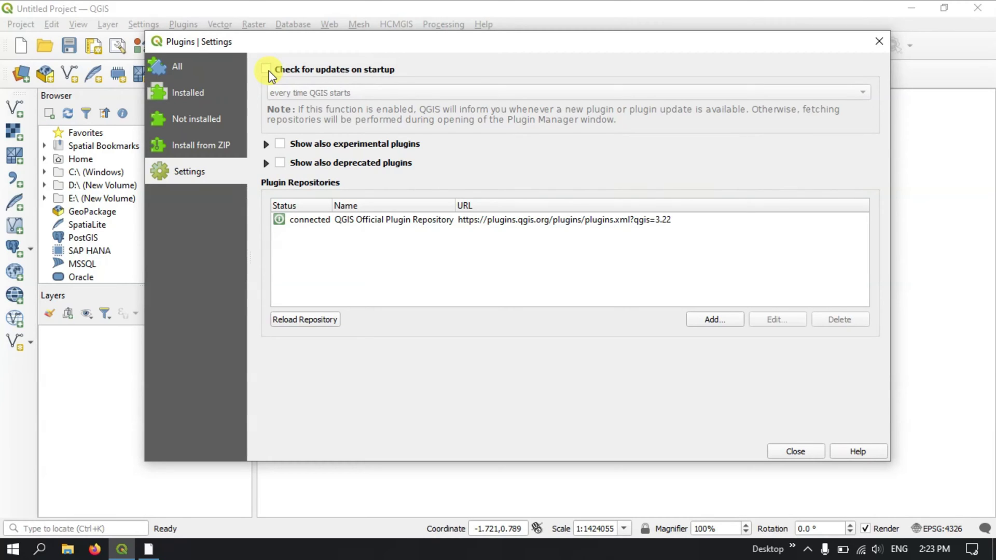
Expand the experimental and deprecated notes and tick 'Show also experimental plugins'
left_click(265, 146)
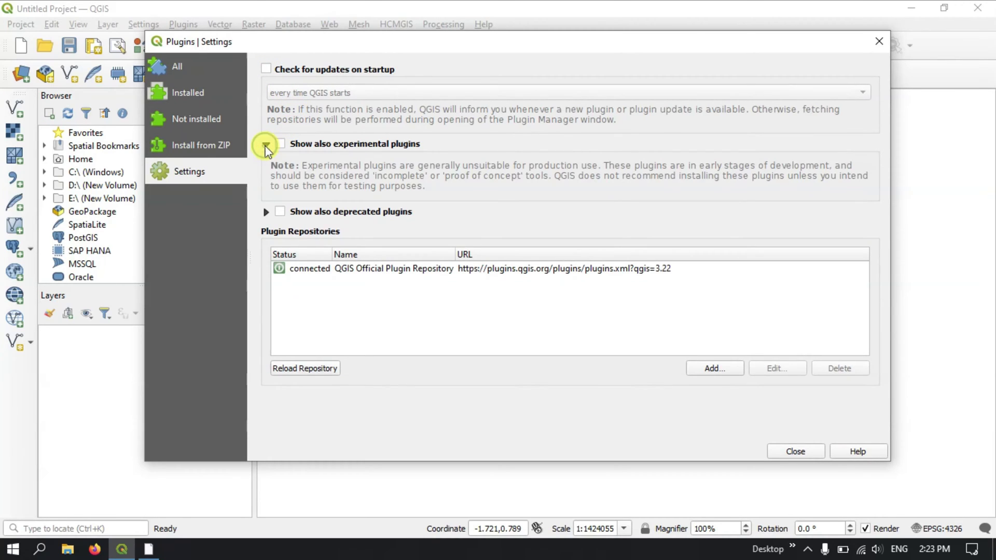
left_click(266, 212)
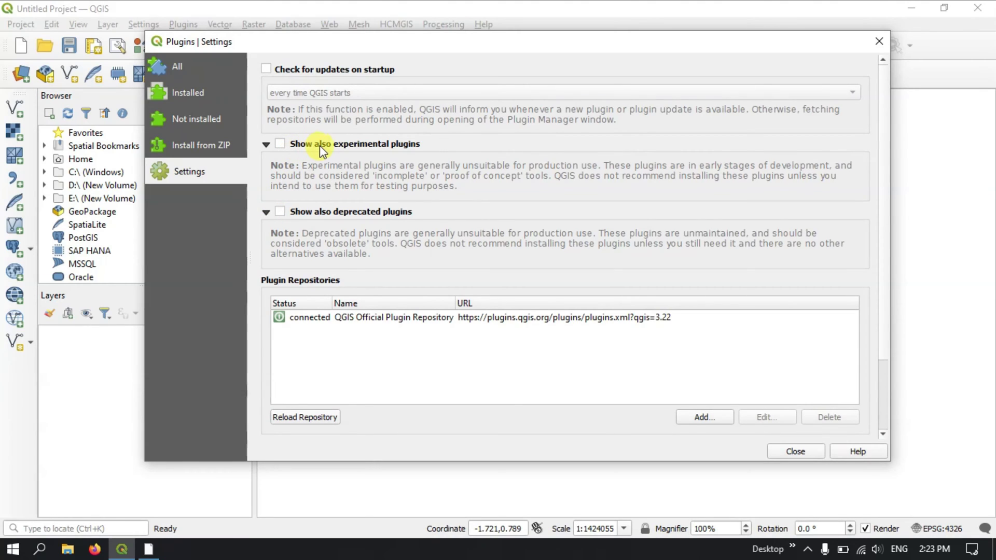
left_click(282, 150)
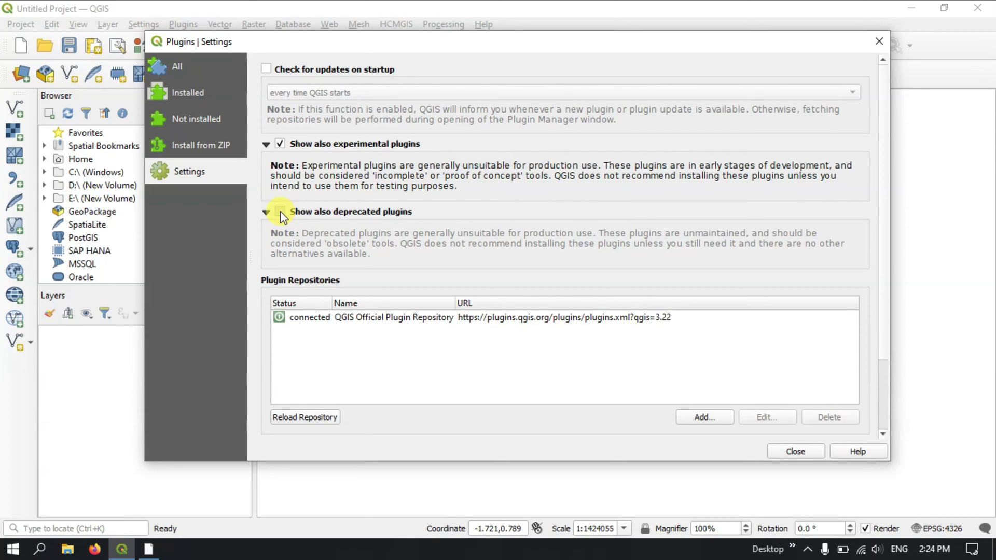
Untick the deprecated and experimental plugin options, return to the All list, and switch to Firefox
left_click(347, 216)
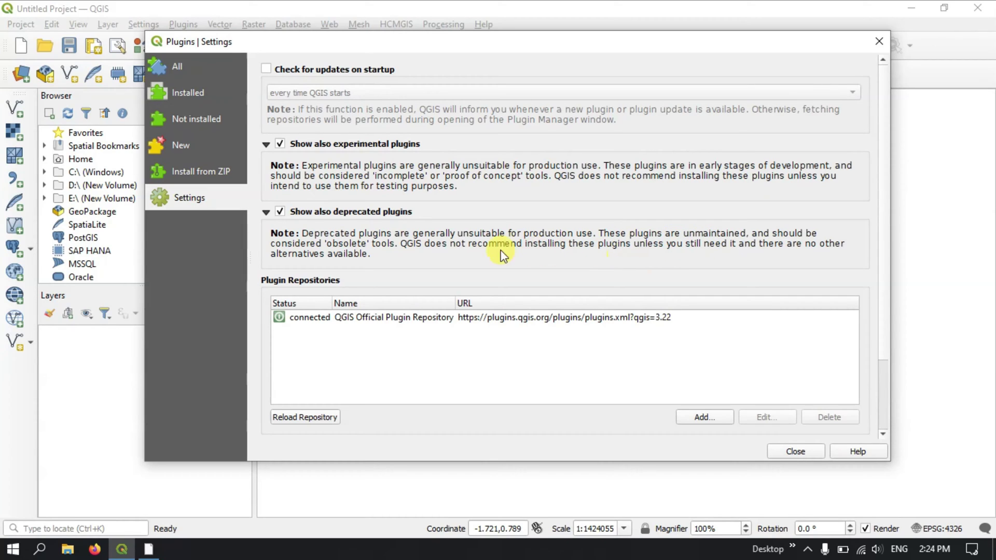
left_click(291, 213)
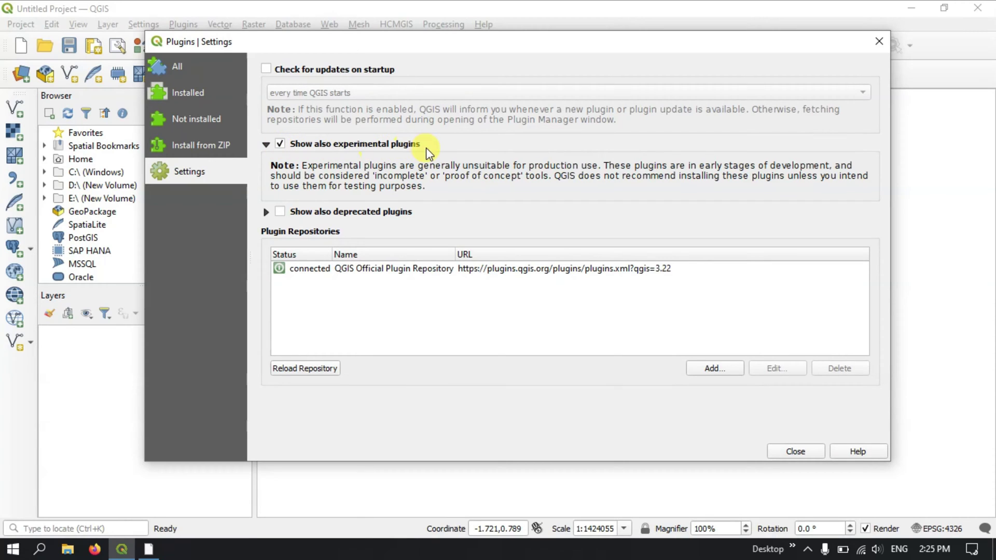
left_click(280, 144)
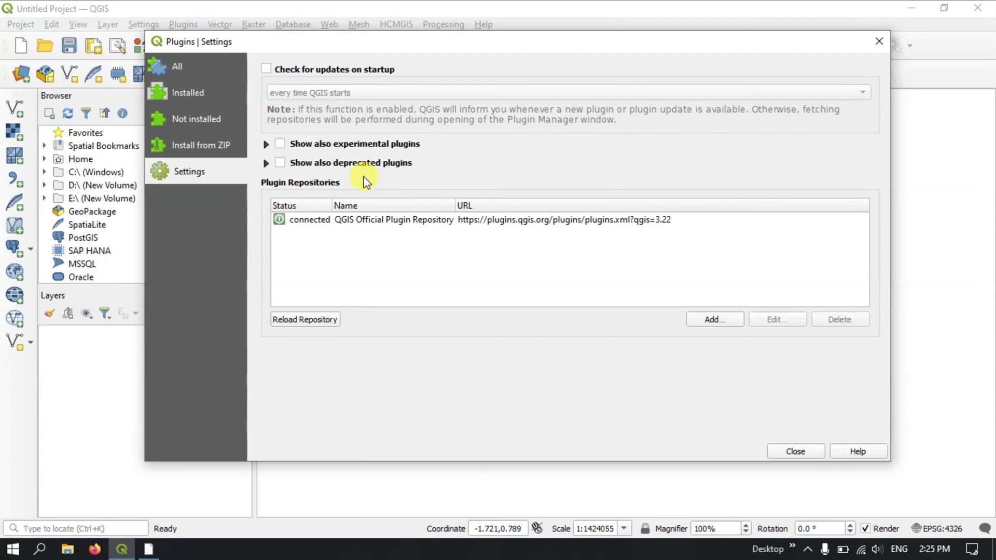
left_click(178, 73)
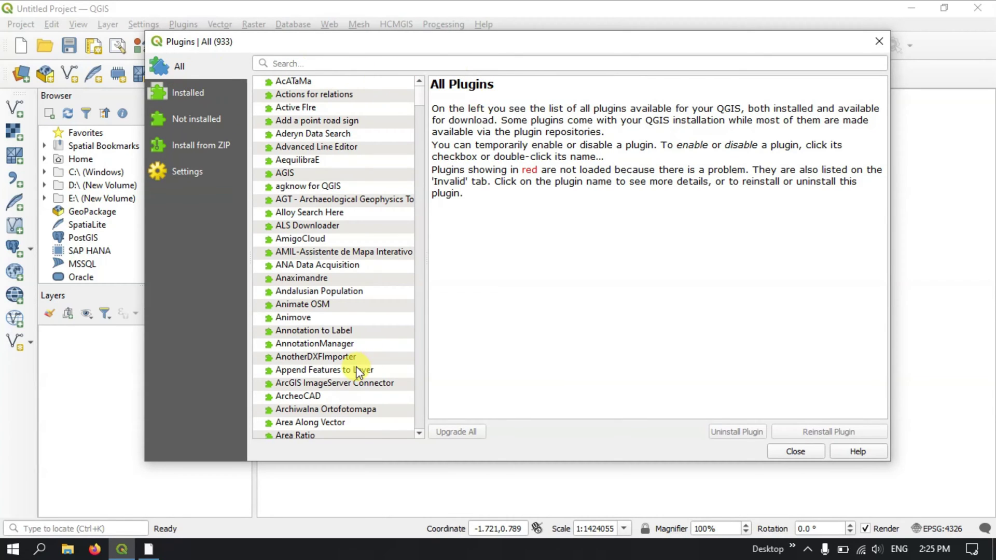
left_click(95, 549)
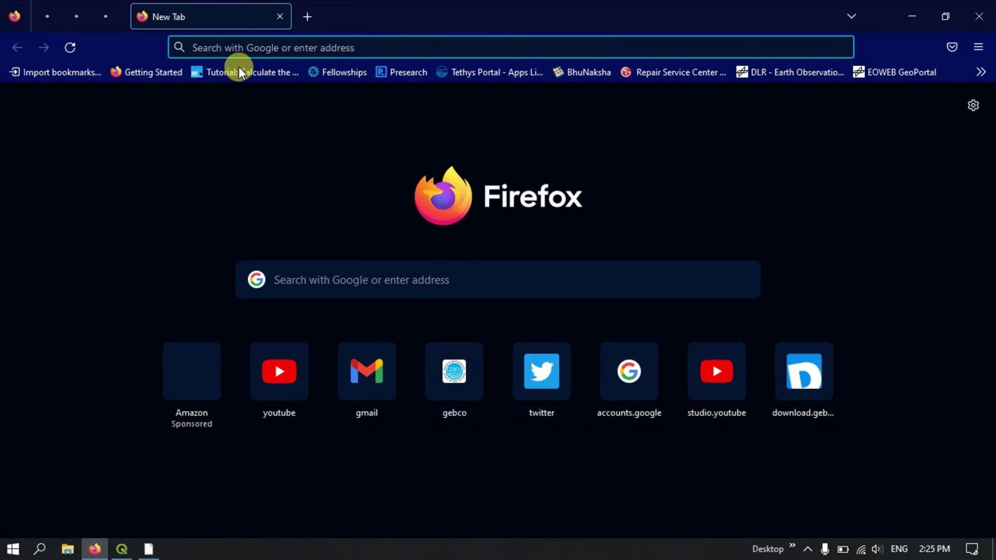
Search the web for 'qgis'
left_click(246, 42)
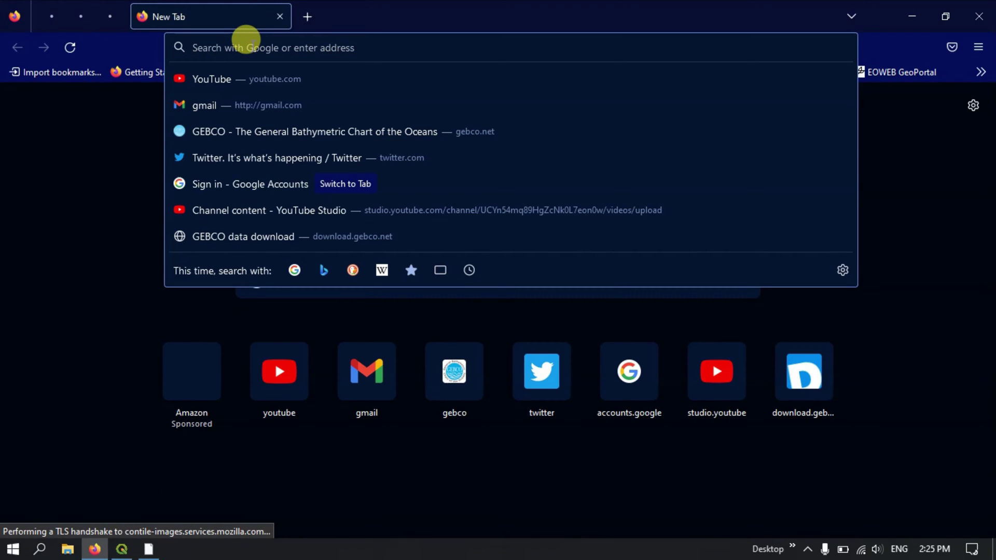
type("qgis")
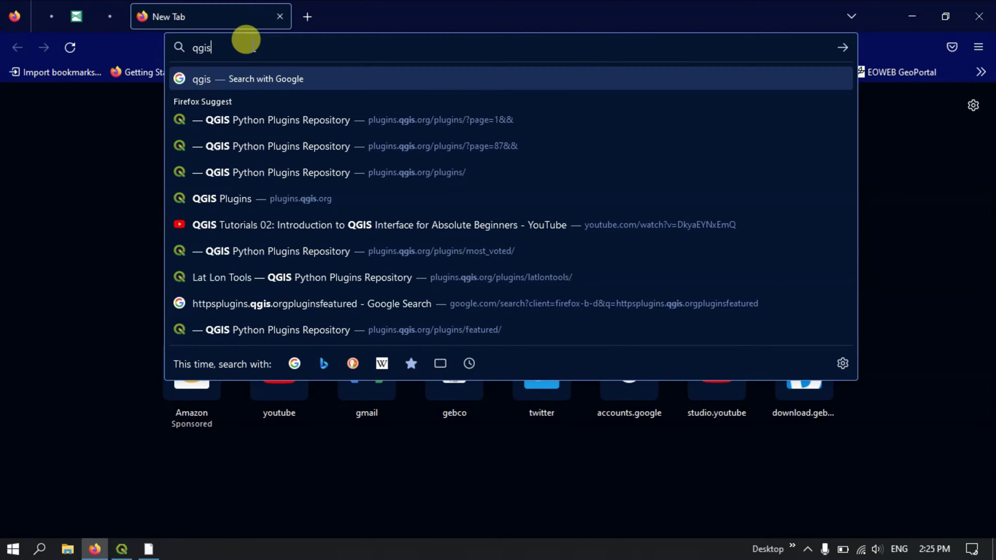
key("Return")
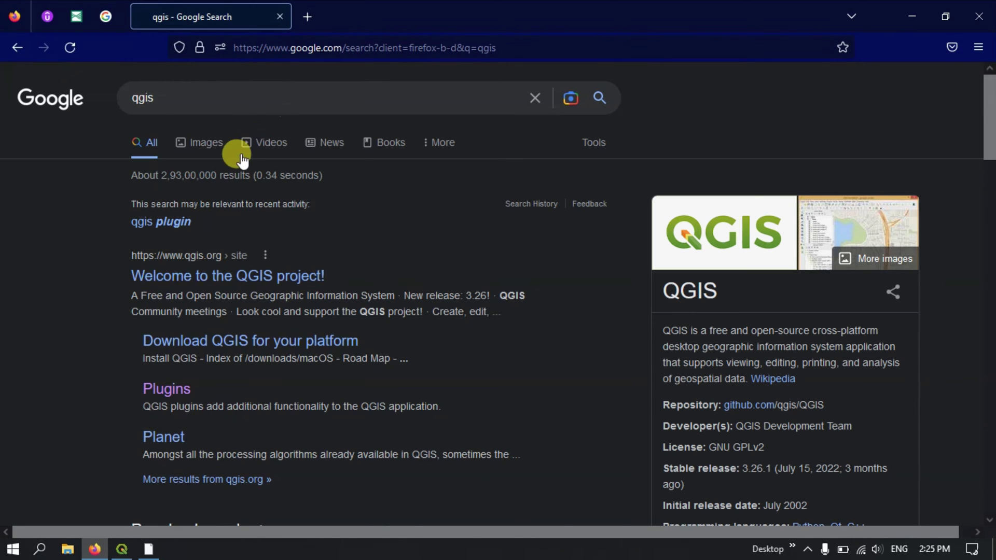
Open plugins.qgis.org from the results and scroll through its featured and popular plugins
scroll(241, 213, "down", 2)
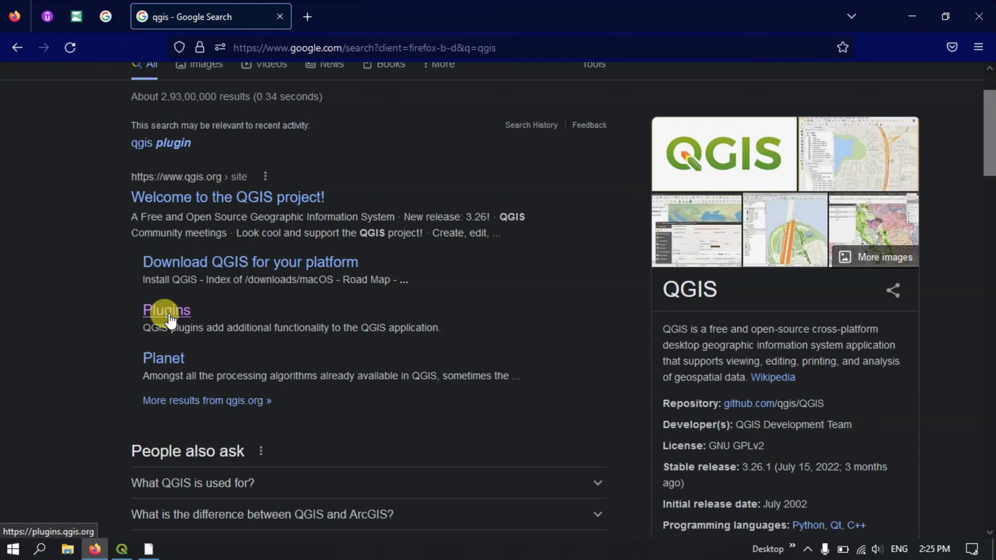
left_click(169, 316)
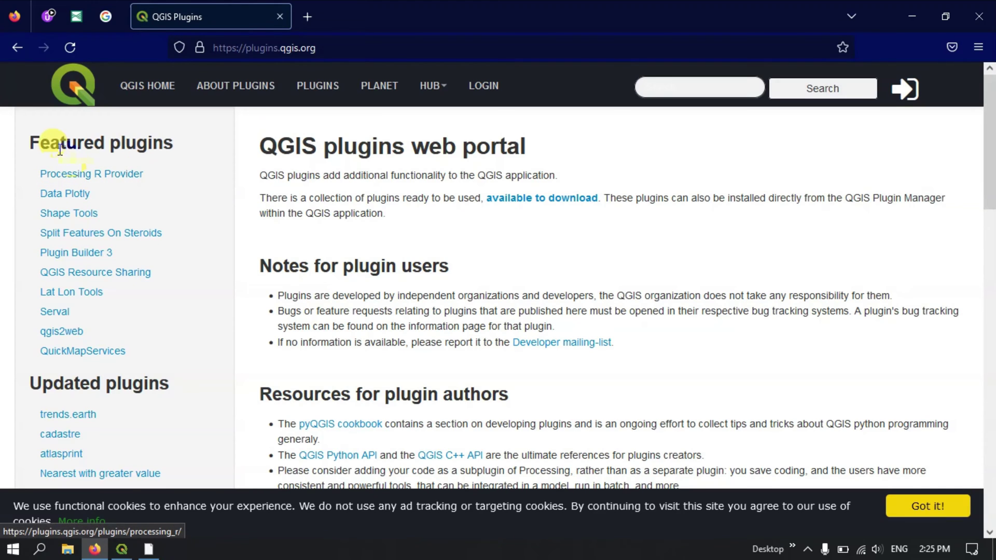
scroll(129, 252, "down", 3)
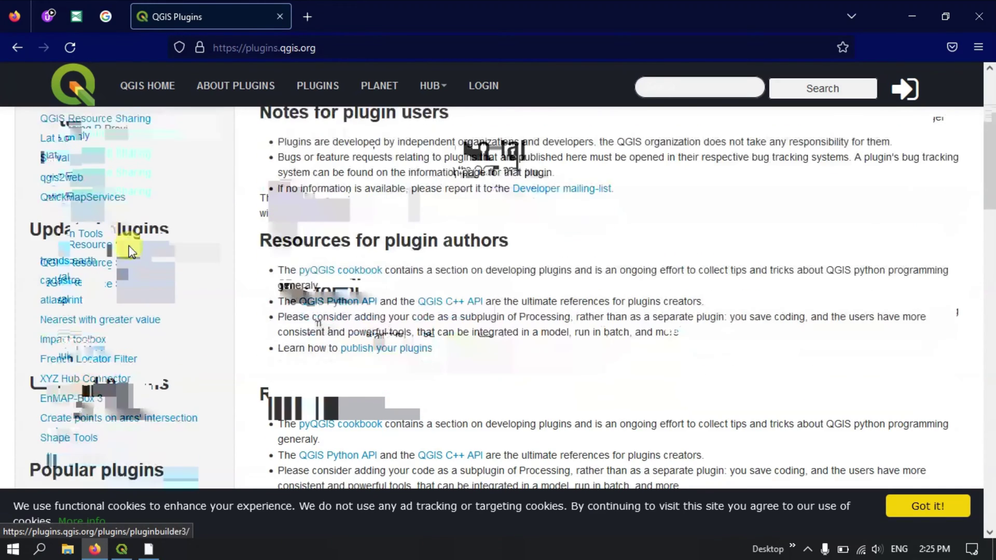
scroll(127, 351, "down", 3)
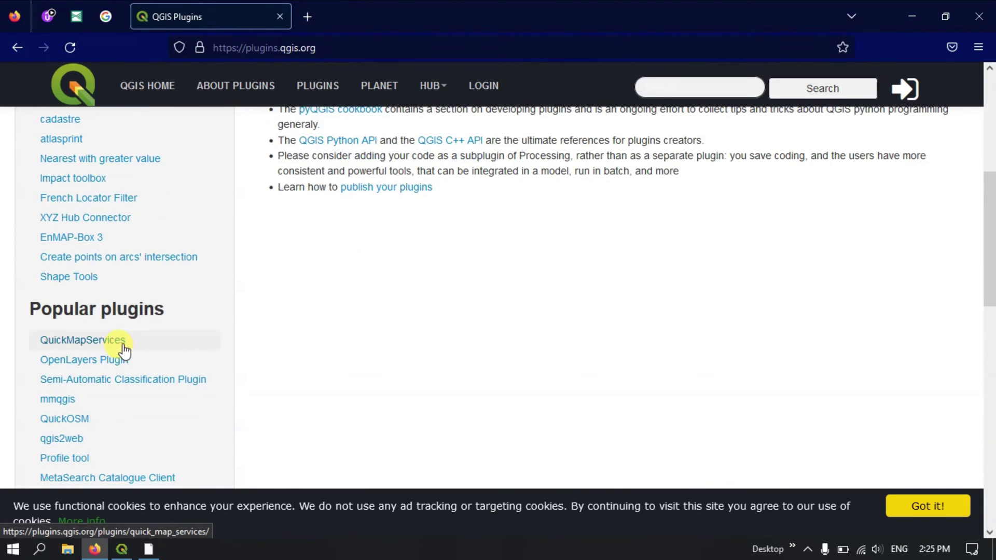
scroll(127, 342, "down", 5)
scroll(132, 321, "up", 3)
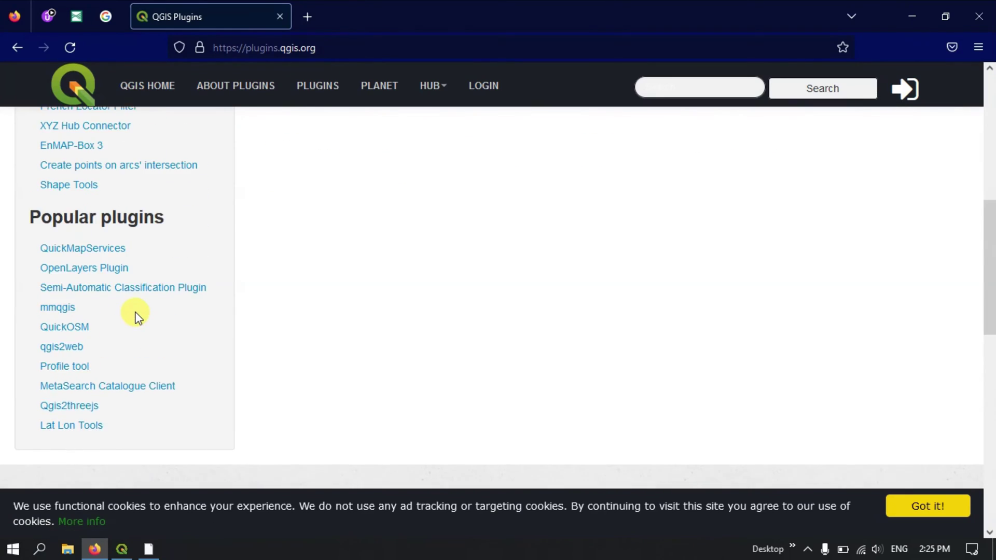
scroll(137, 317, "up", 8)
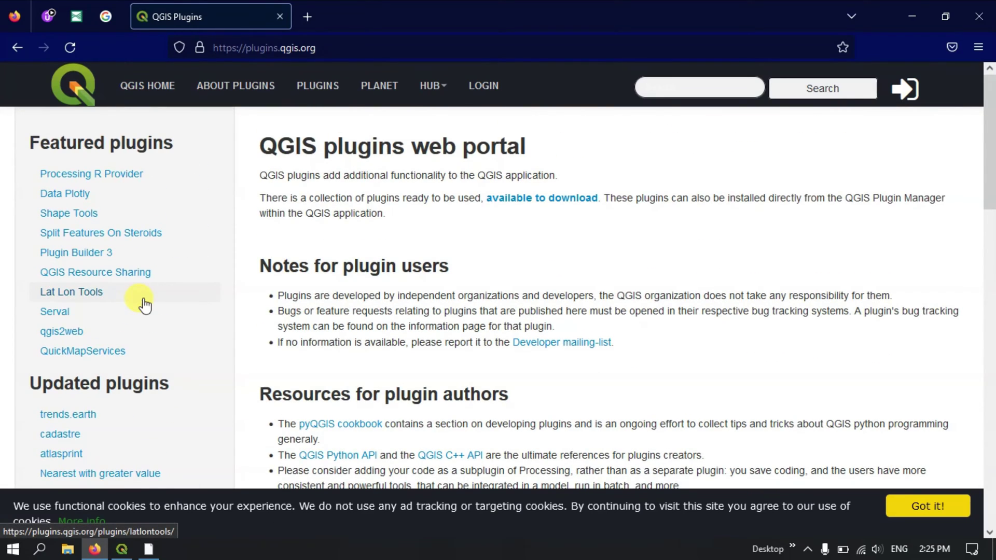
Open the full plugin repository listing via 'available to download'
left_click(540, 200)
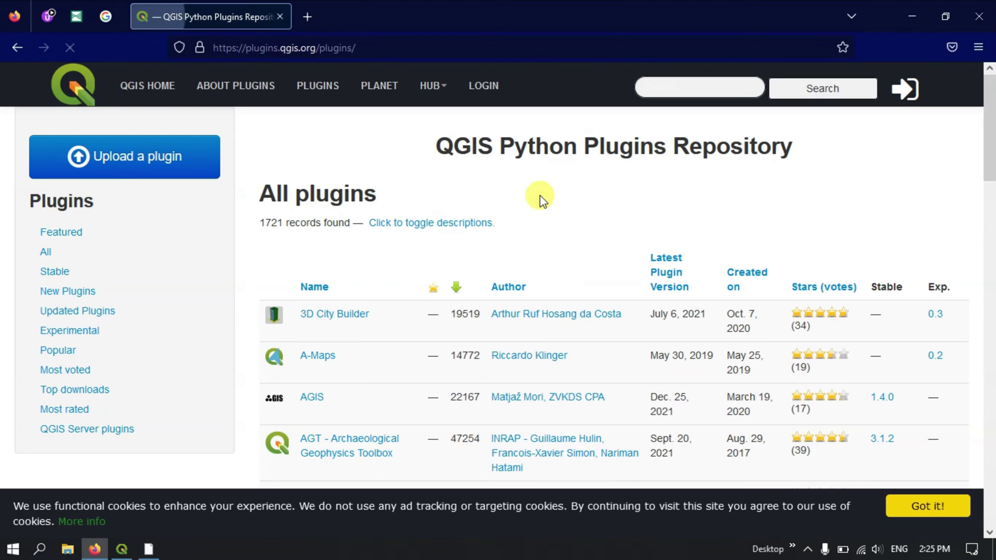
scroll(406, 258, "down", 3)
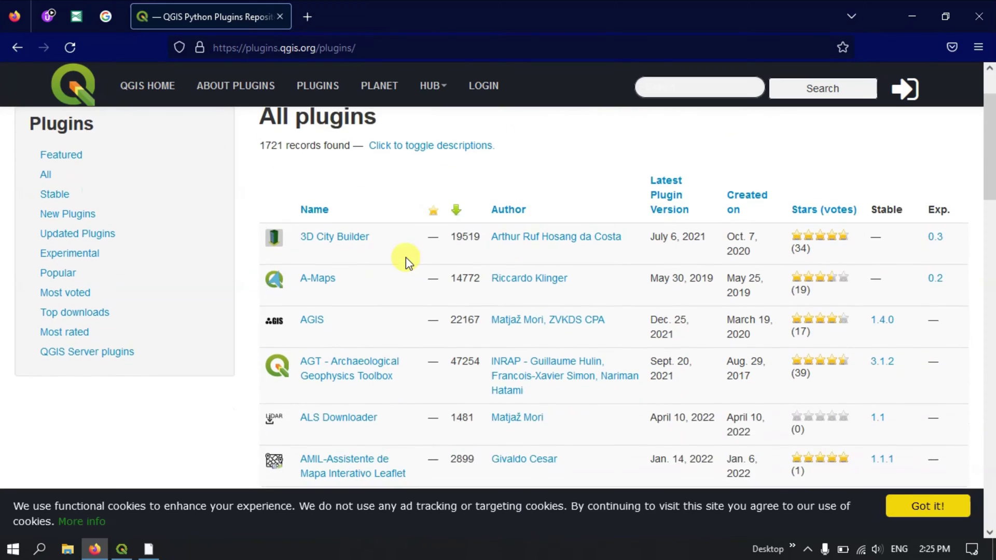
scroll(406, 257, "up", 3)
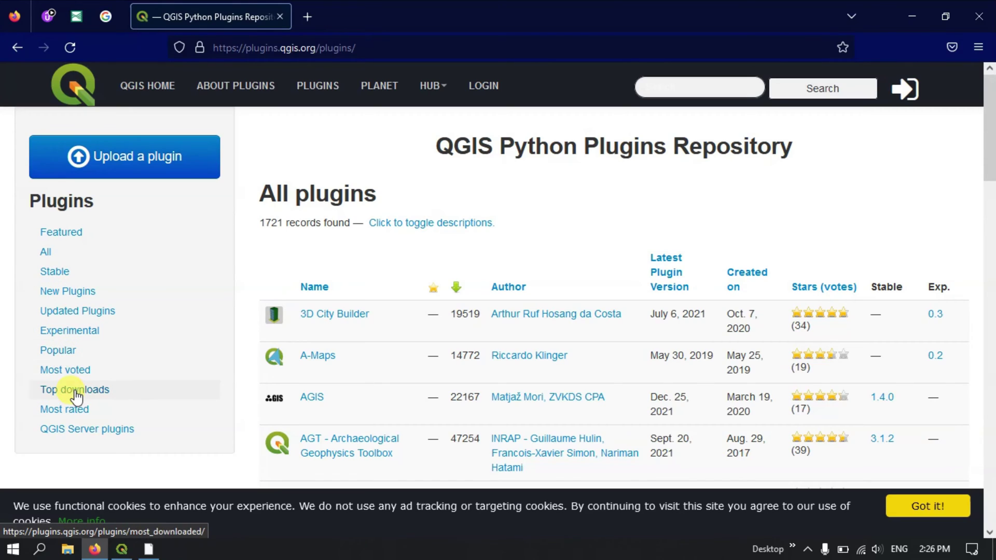
Filter to Stable plugins and scroll through the 1274-record table
left_click(67, 274)
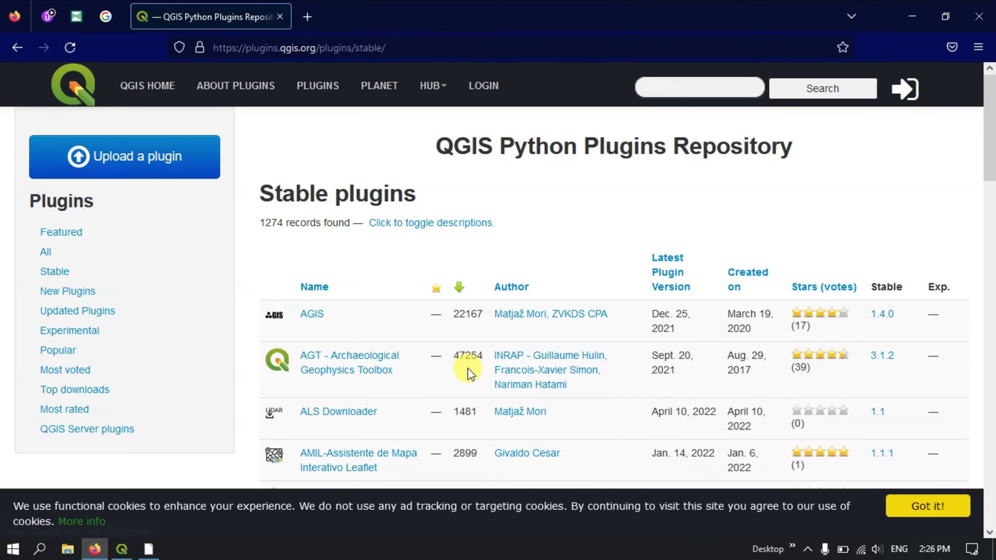
scroll(468, 369, "down", 5)
scroll(468, 369, "up", 6)
scroll(468, 372, "down", 3)
scroll(469, 373, "down", 7)
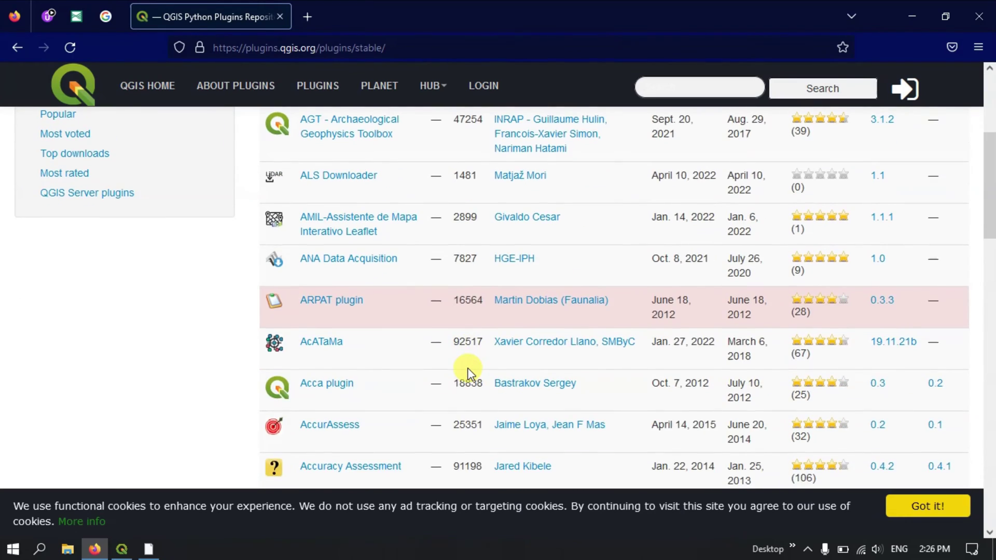
scroll(468, 369, "up", 4)
scroll(375, 298, "down", 4)
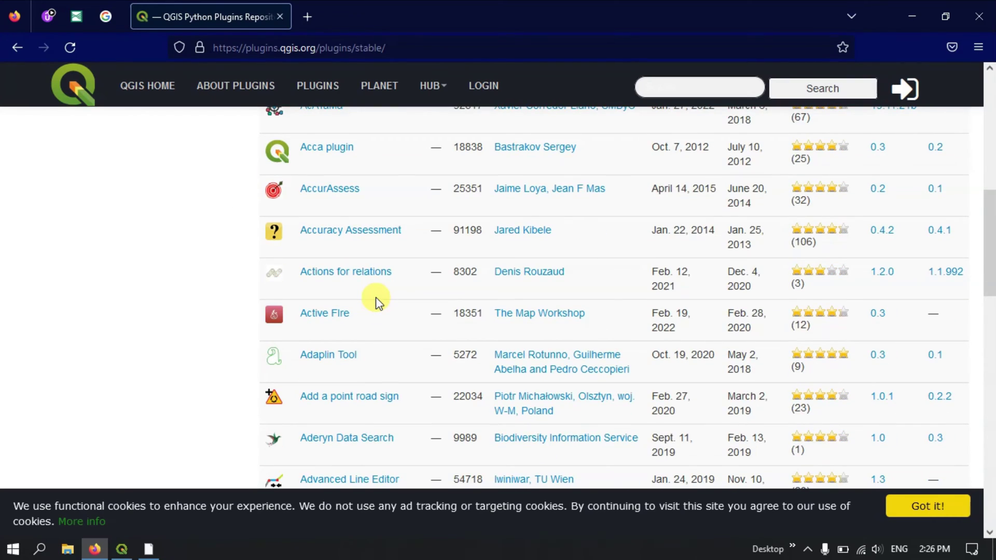
scroll(375, 300, "down", 5)
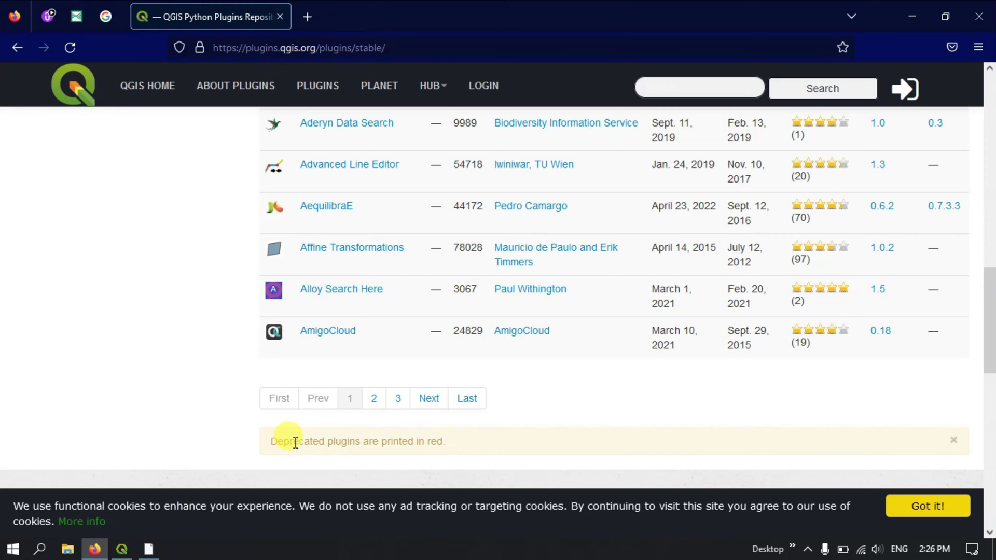
scroll(467, 399, "up", 3)
scroll(470, 402, "up", 7)
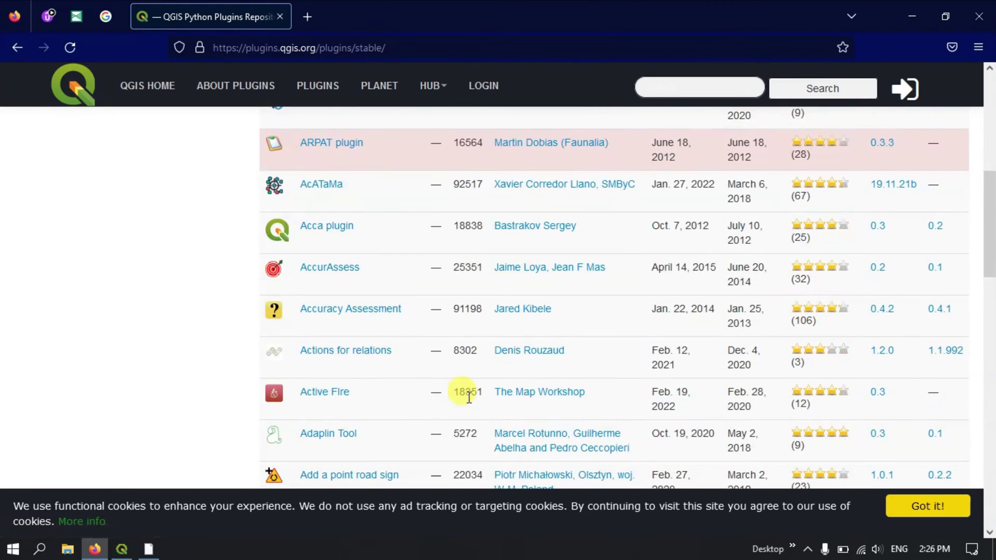
scroll(468, 399, "up", 2)
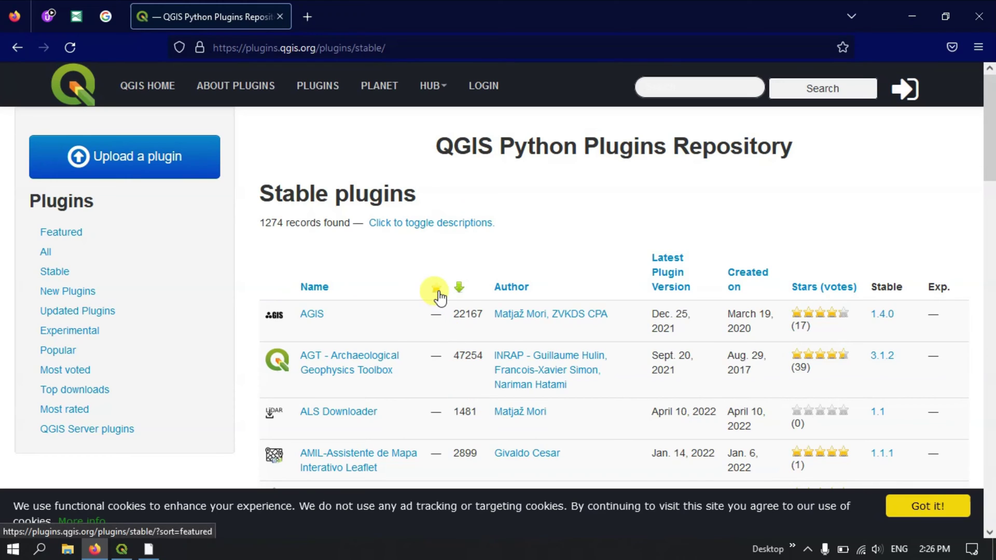
scroll(500, 245, "down", 3)
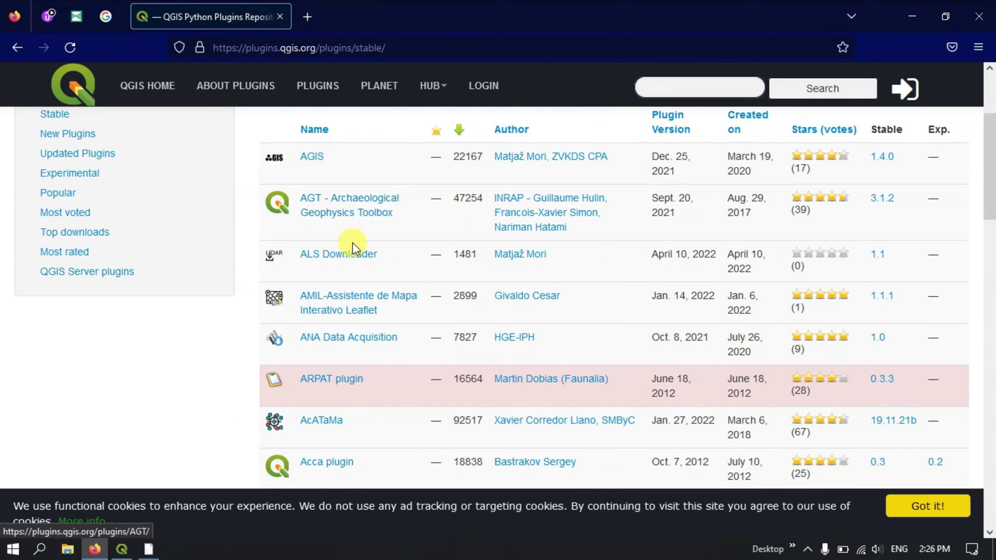
Download agis-1.4.0.zip from the AGIS plugin page, then return to QGIS
left_click(310, 161)
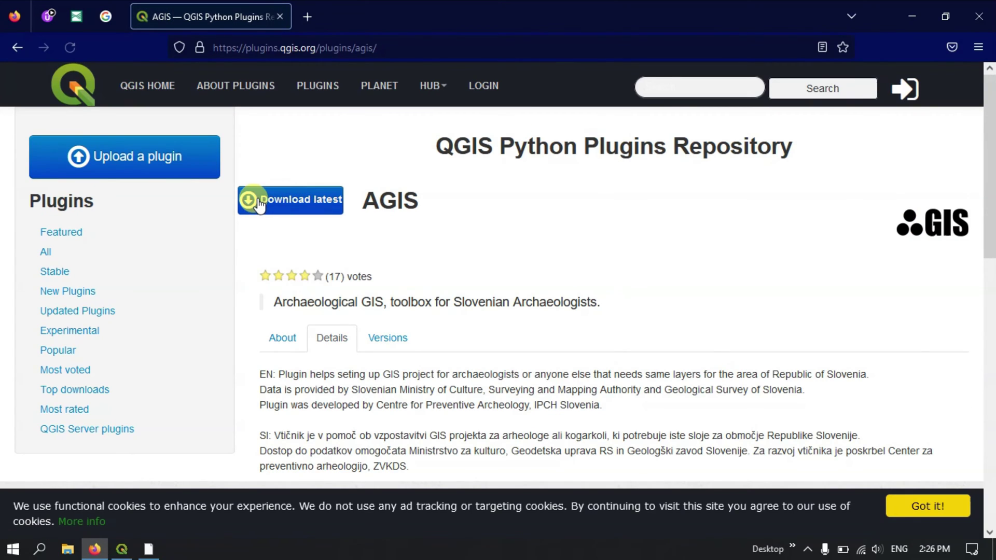
left_click(325, 204)
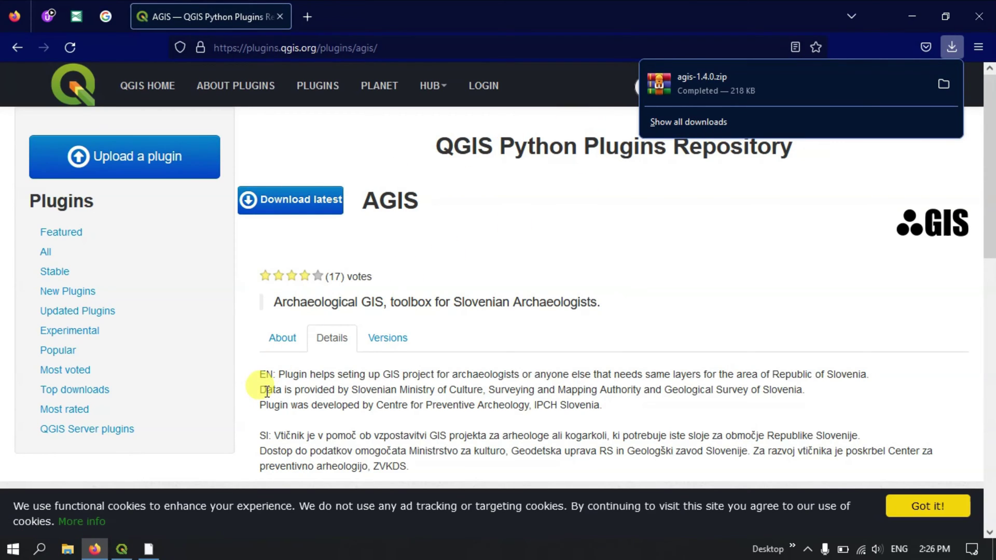
left_click(122, 552)
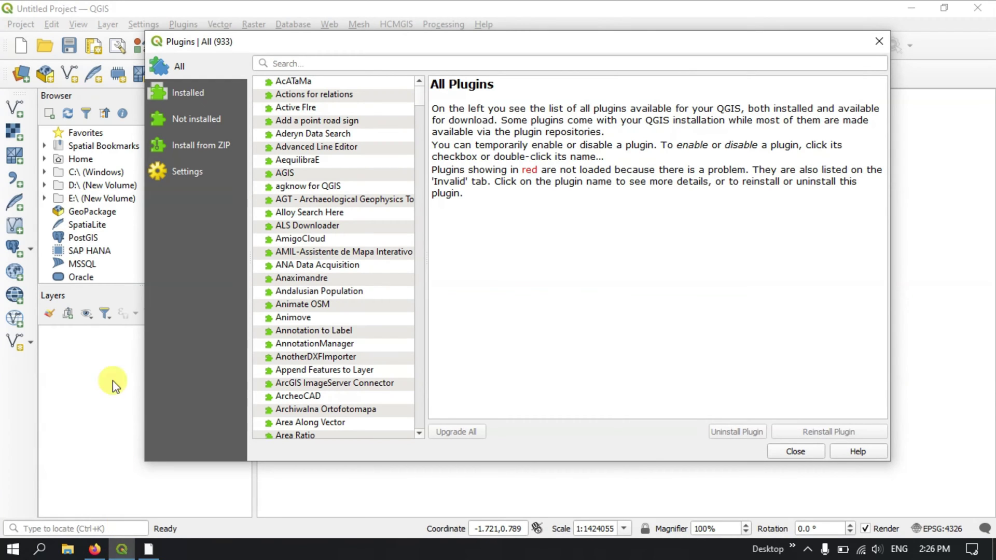
left_click(191, 148)
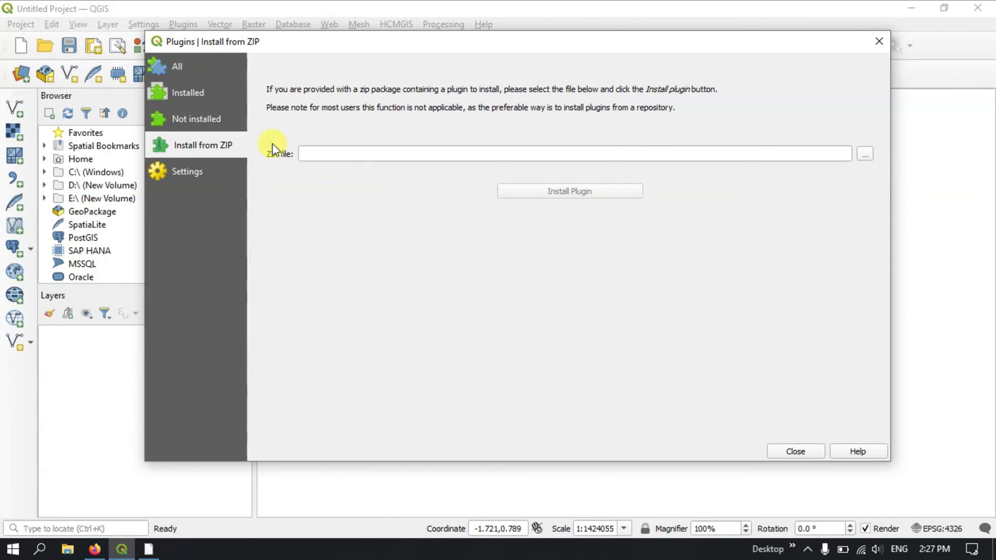
left_click(203, 62)
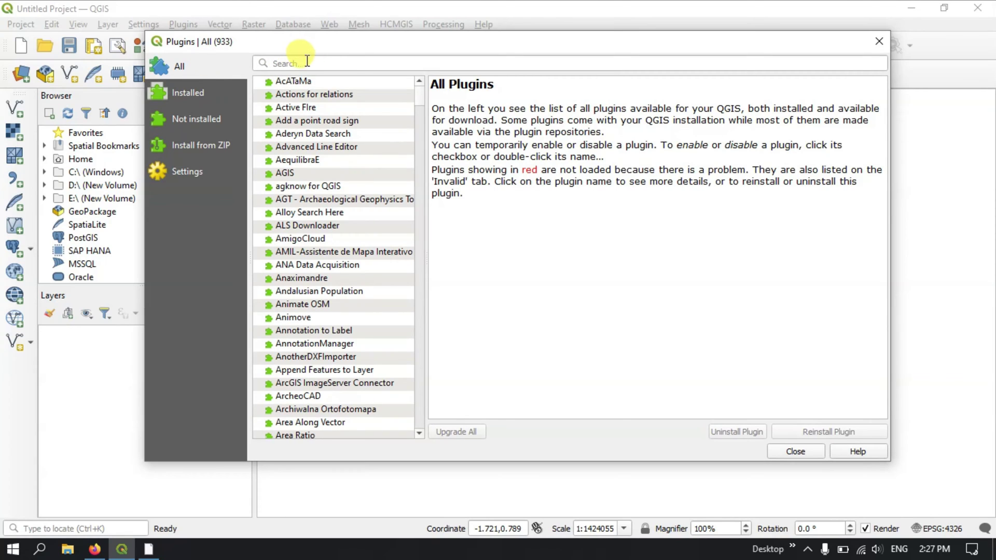
left_click(300, 63)
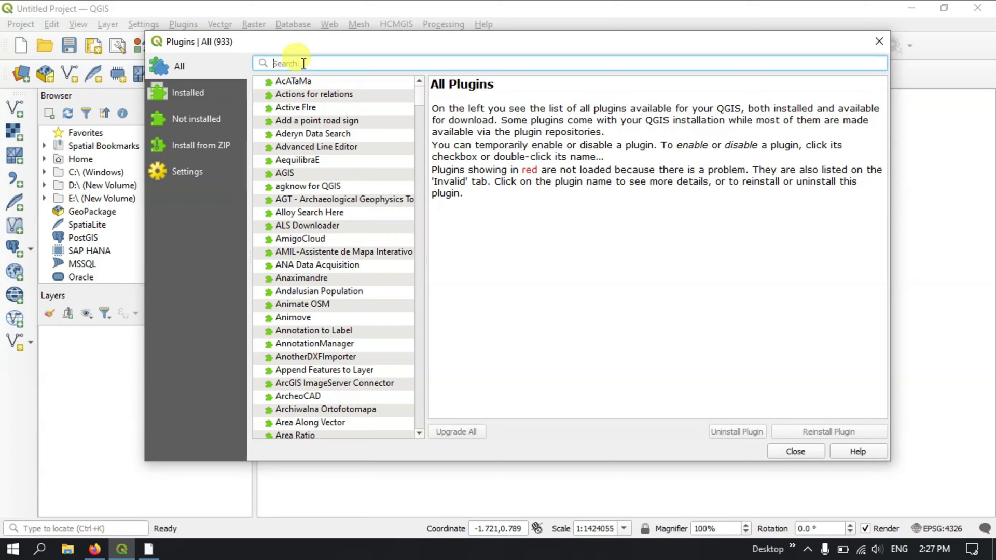
Search 'data p', install Data Plotly 3.9.2, then clear the search box
type("data")
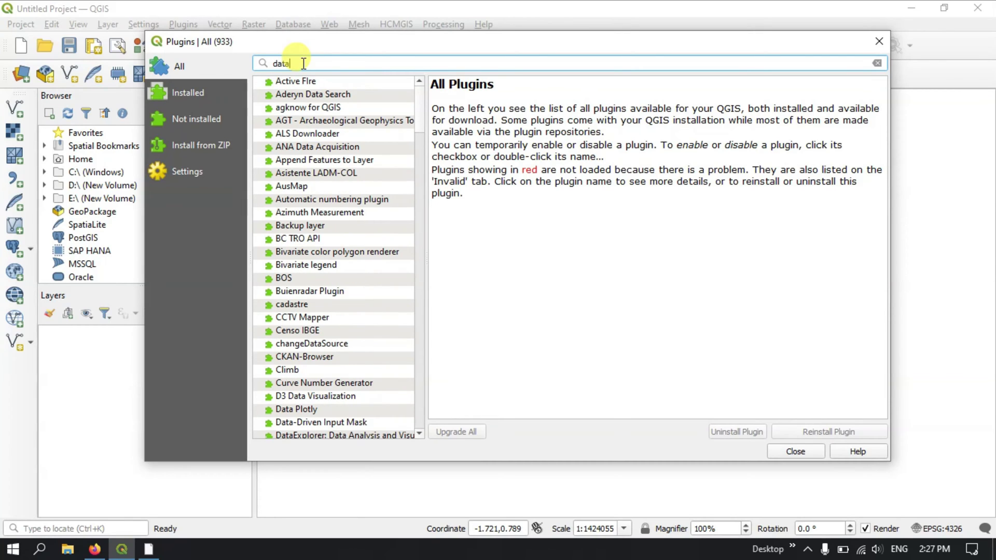
type(" po")
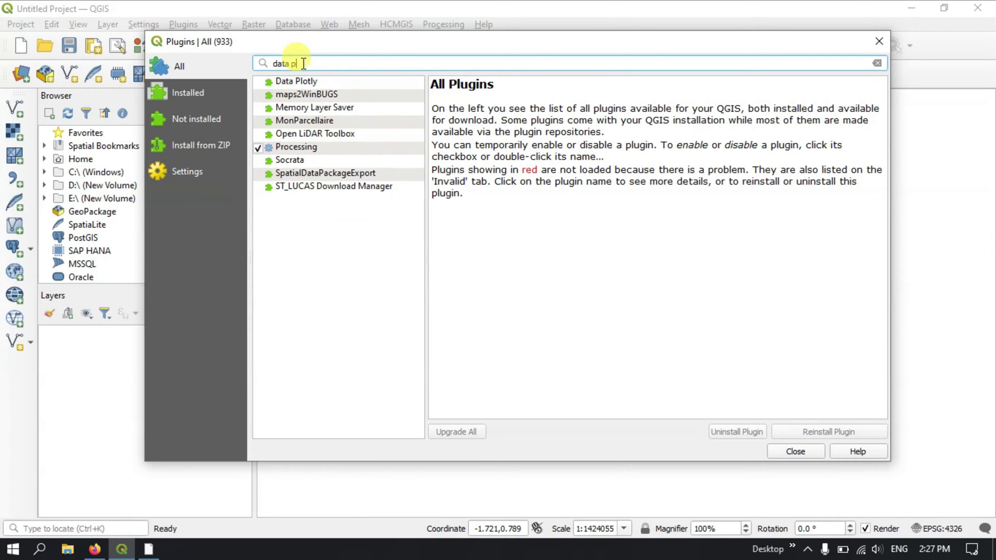
key("BackSpace")
key("BackSpace")
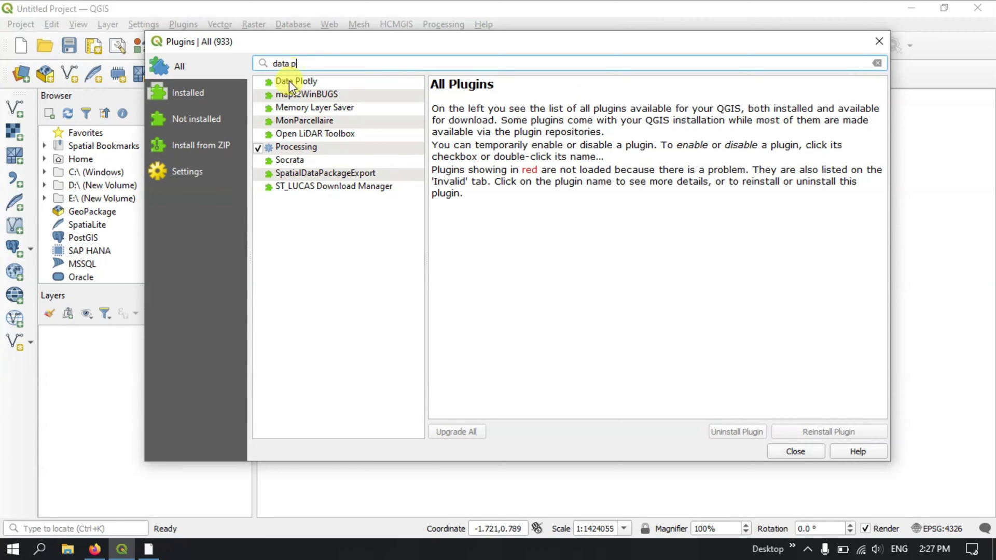
left_click(289, 83)
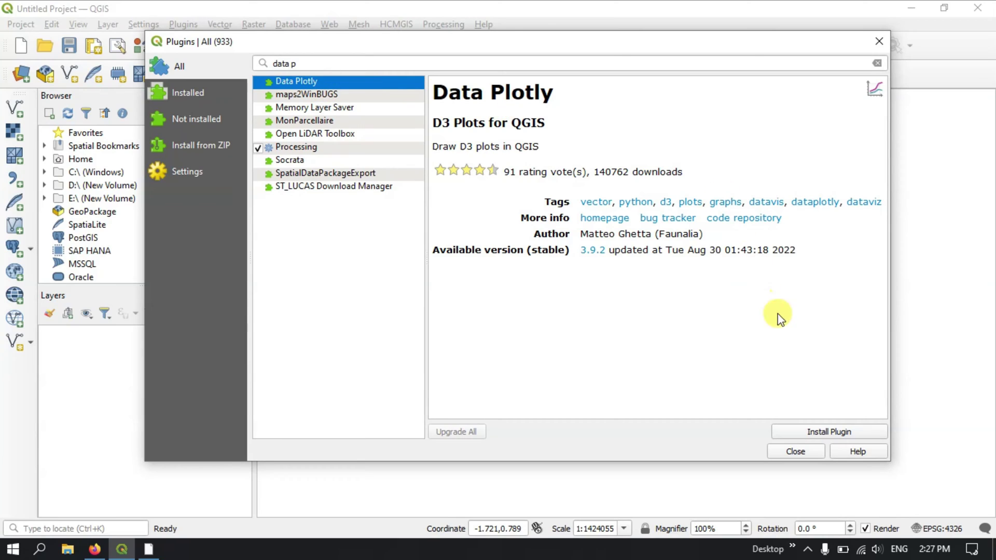
left_click(833, 434)
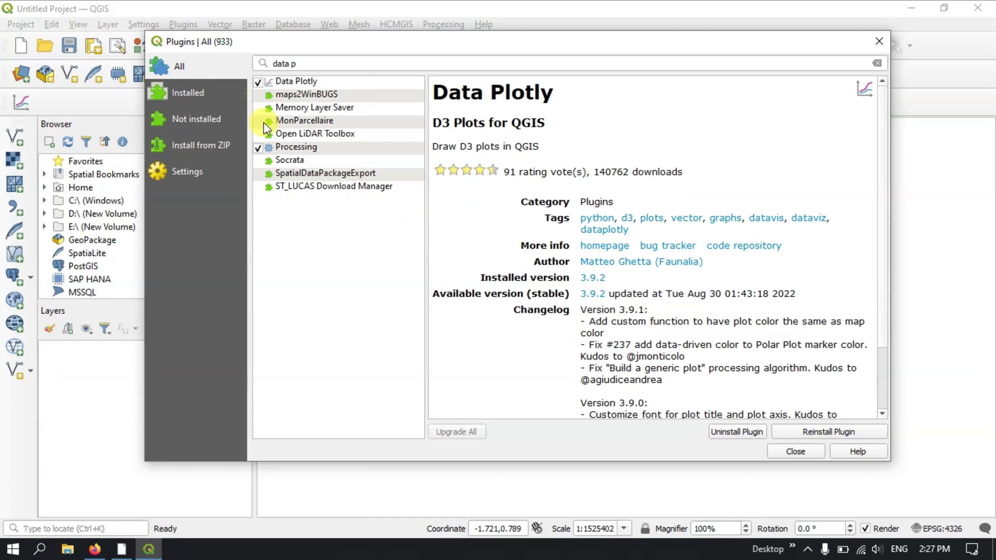
left_click_drag(311, 62, 261, 68)
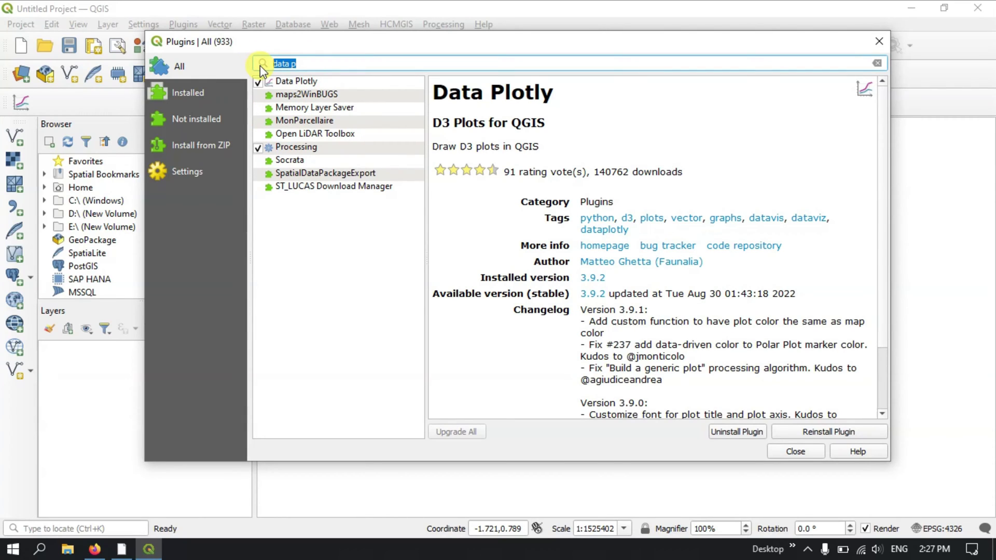
key("BackSpace")
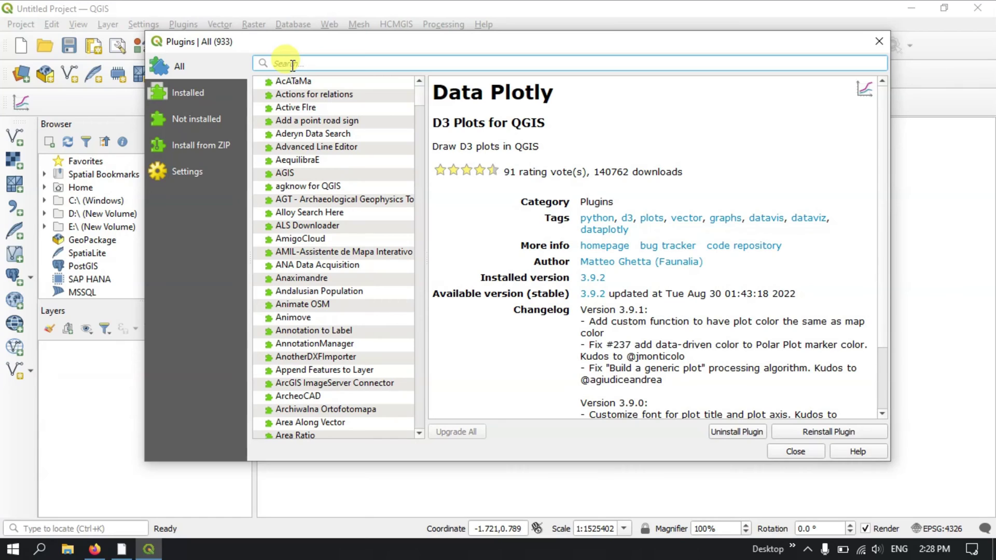
Search 'quickma' to view QuickMapServices 0.19.29 details, then select the search text
type("quick")
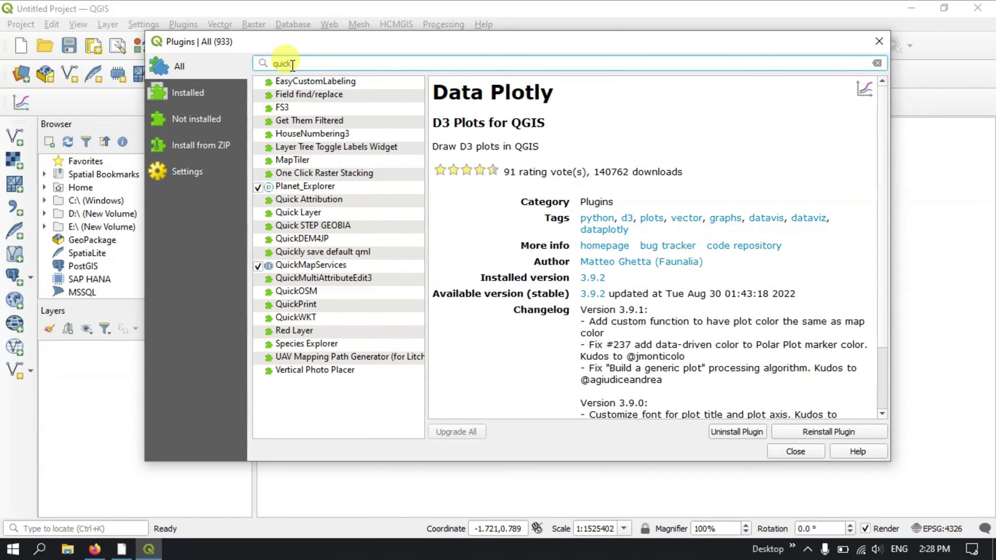
type("ma")
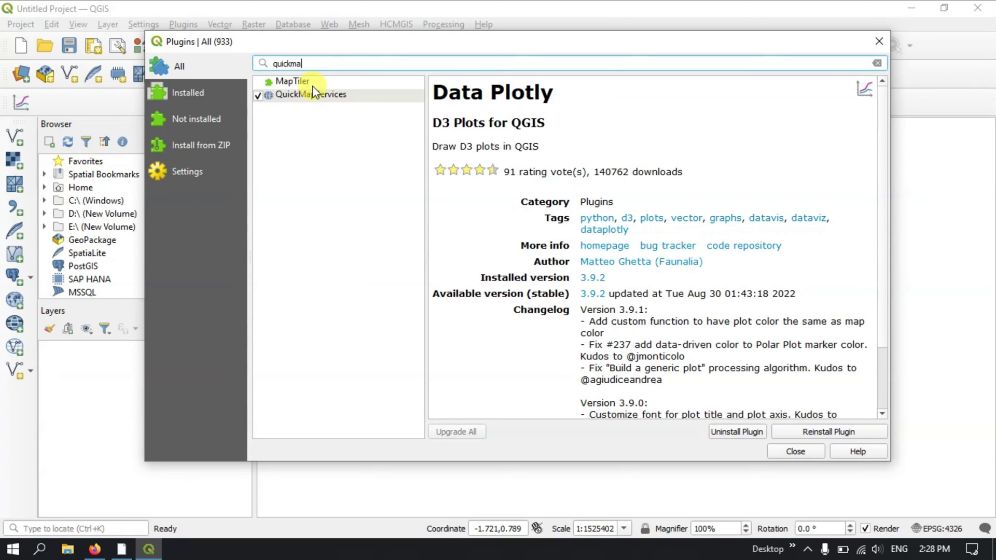
left_click(318, 94)
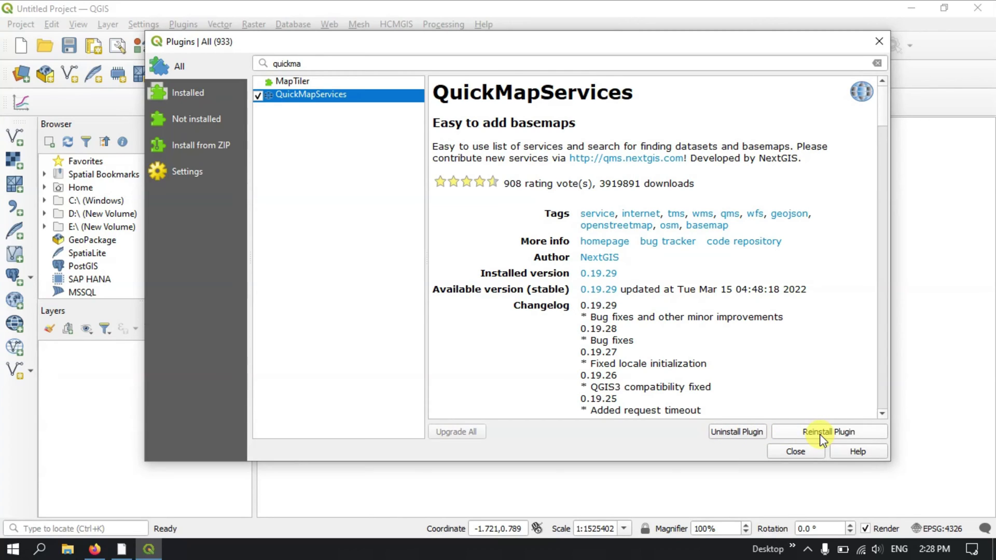
left_click(308, 66)
left_click_drag(308, 67, 274, 63)
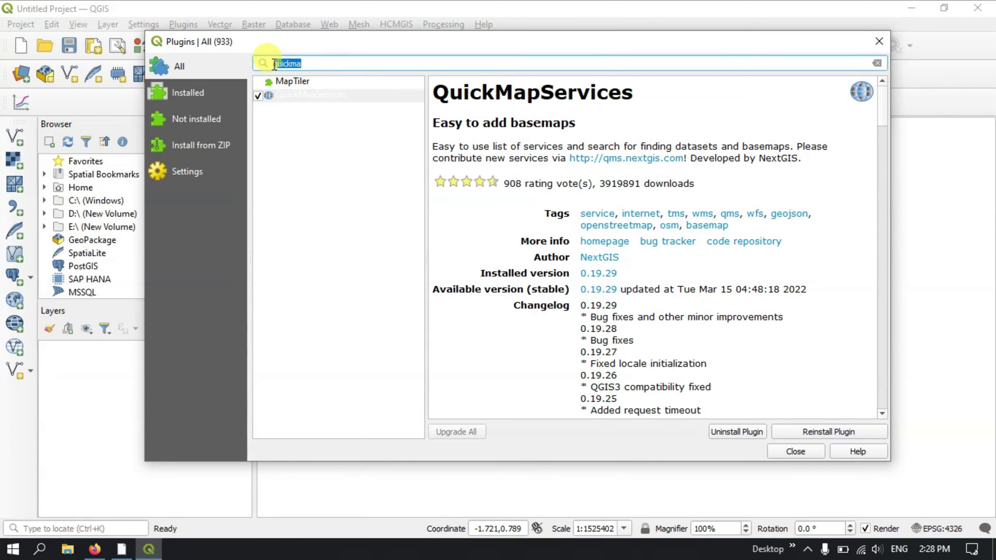
Search for mmqgis and install it, version 2021.9.10
type("mmq")
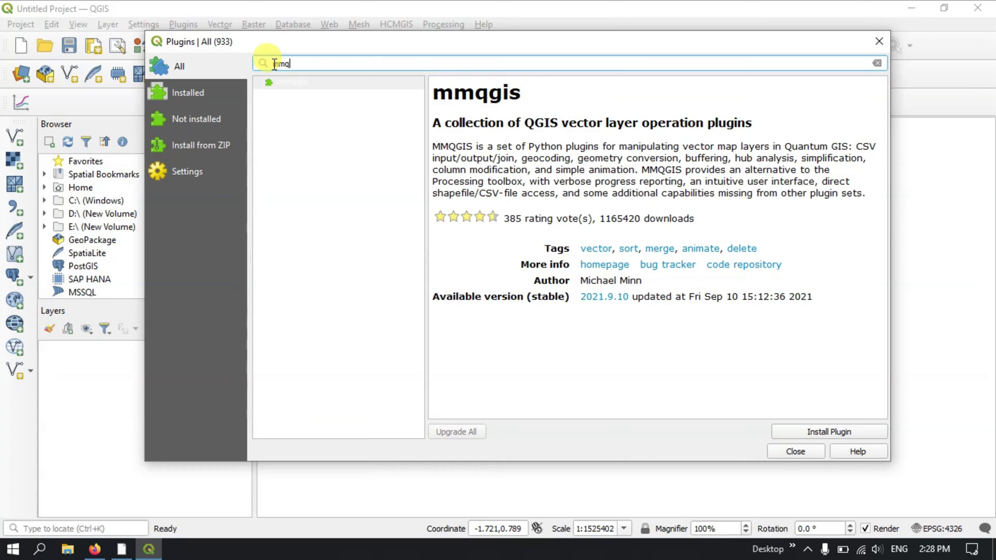
type("gis")
left_click(293, 85)
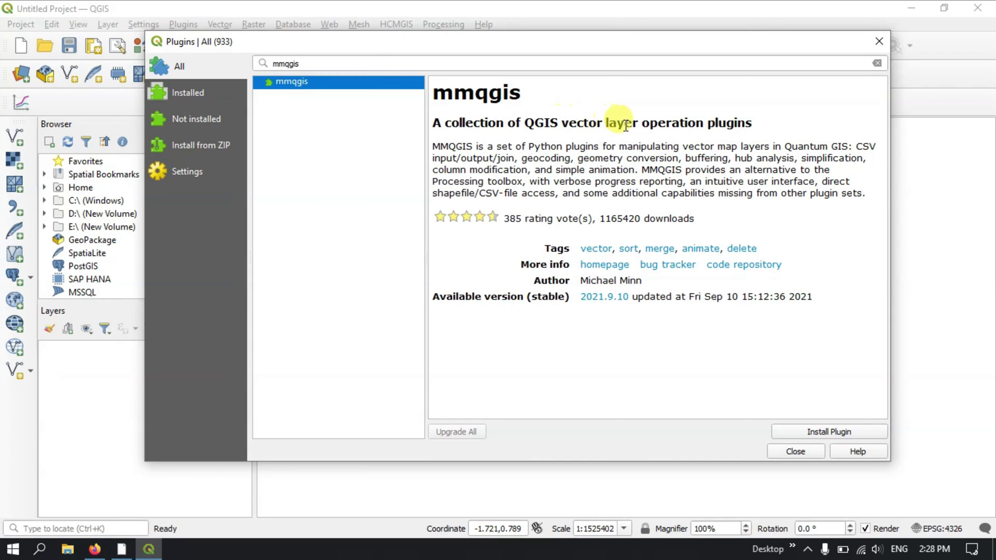
left_click(842, 432)
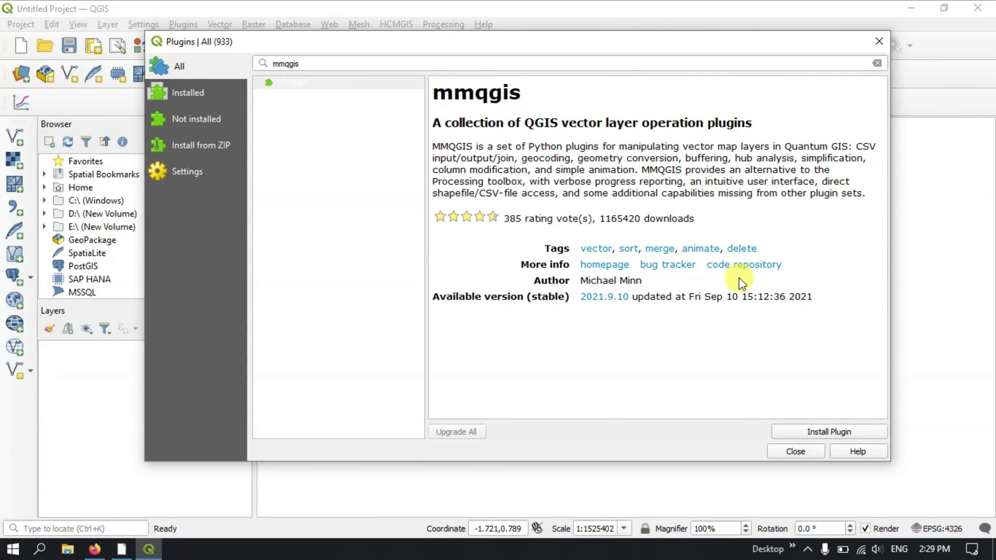
Replace the plugin search text with 'quickosm'
left_click_drag(300, 89, 262, 89)
key("BackSpace")
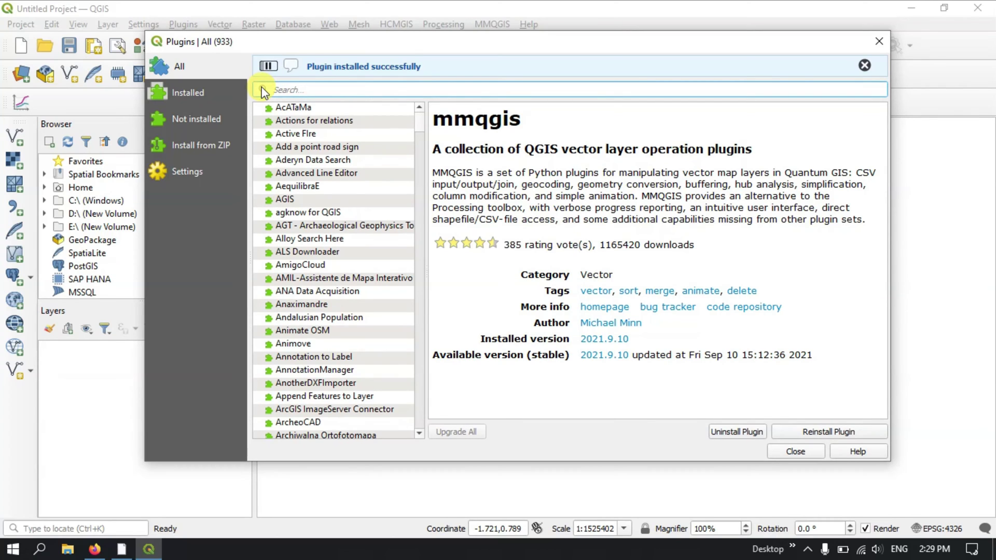
type("qui")
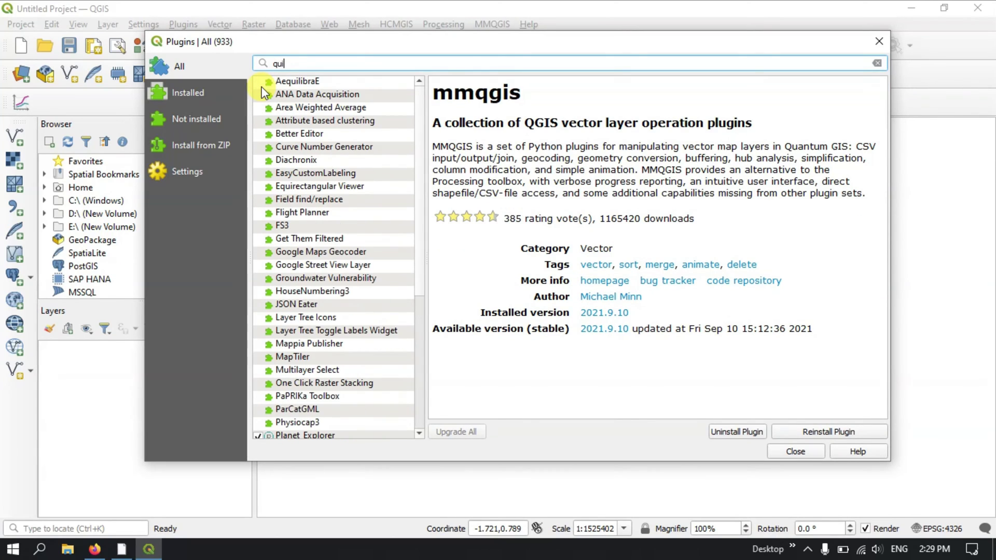
type("ckosm")
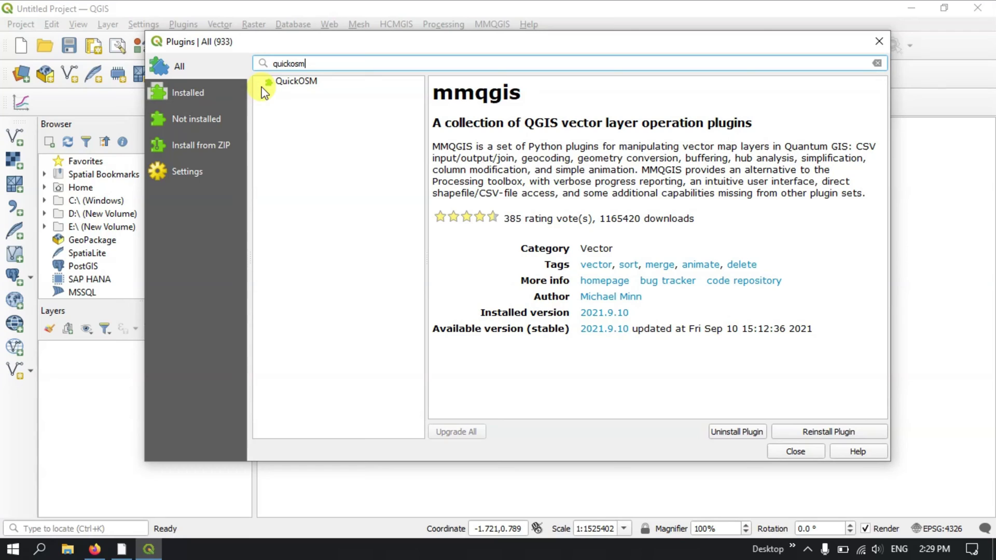
Install QuickOSM 2.1.1 from the search results, then select the search text
left_click(326, 84)
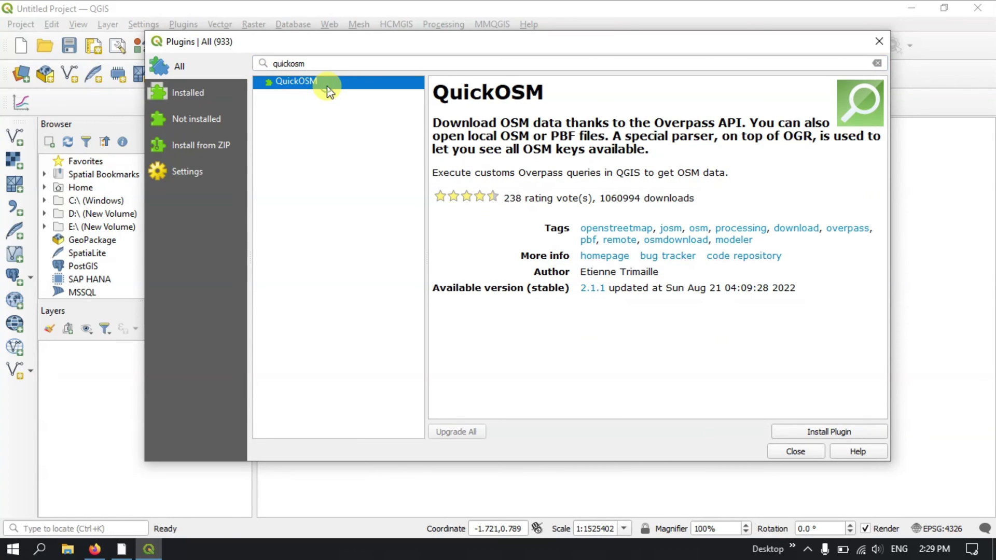
left_click(808, 431)
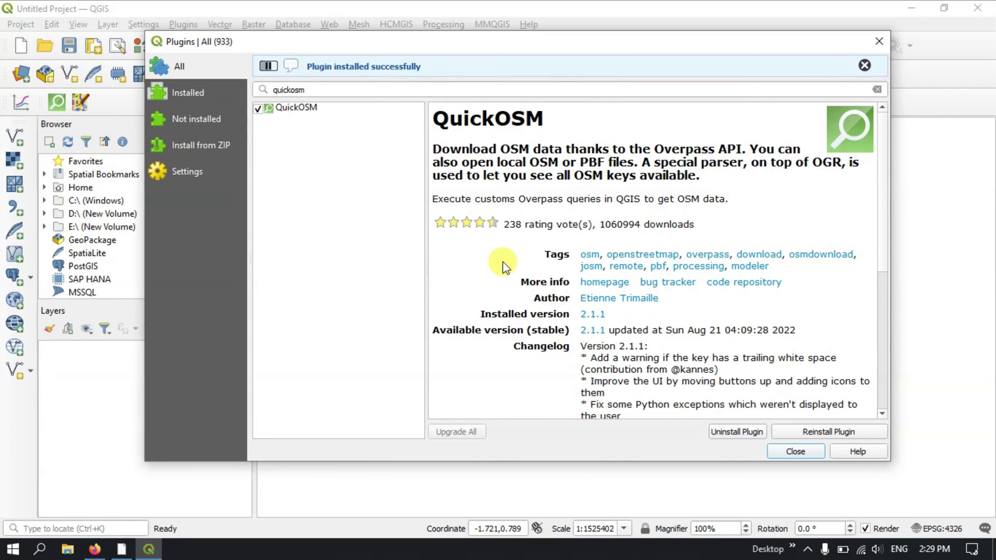
left_click_drag(311, 89, 275, 87)
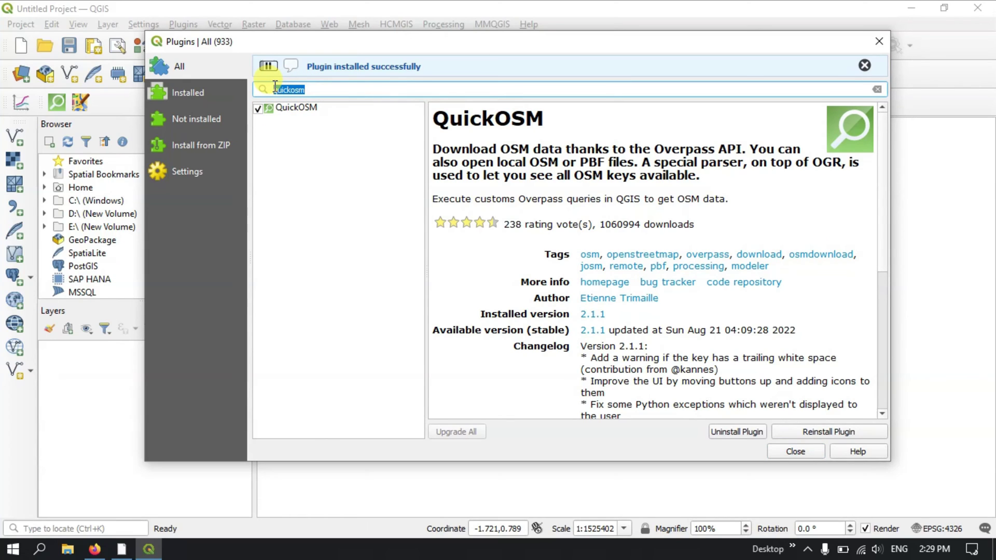
Search 'semi', install the Semi-Automatic Classification Plugin, then select the search text
type("semi")
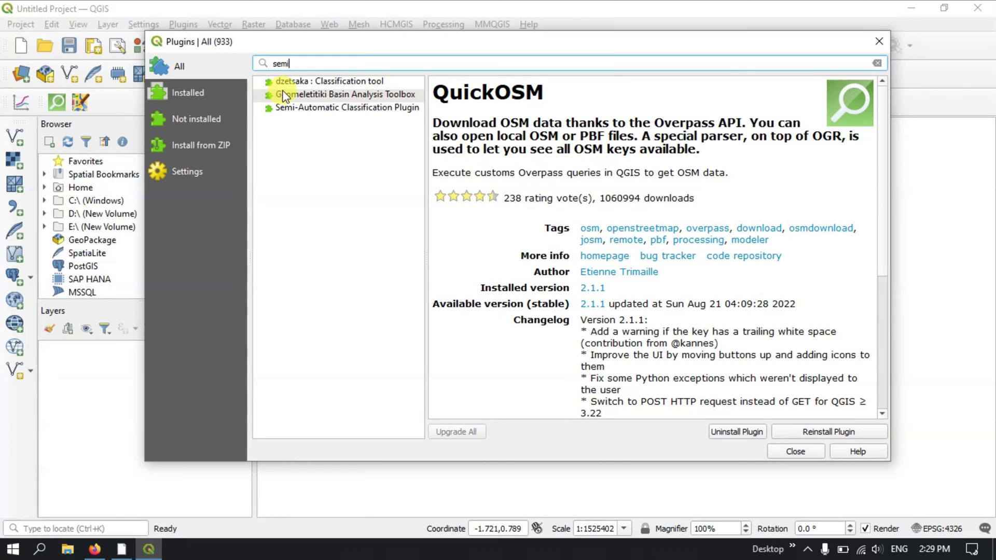
left_click(307, 109)
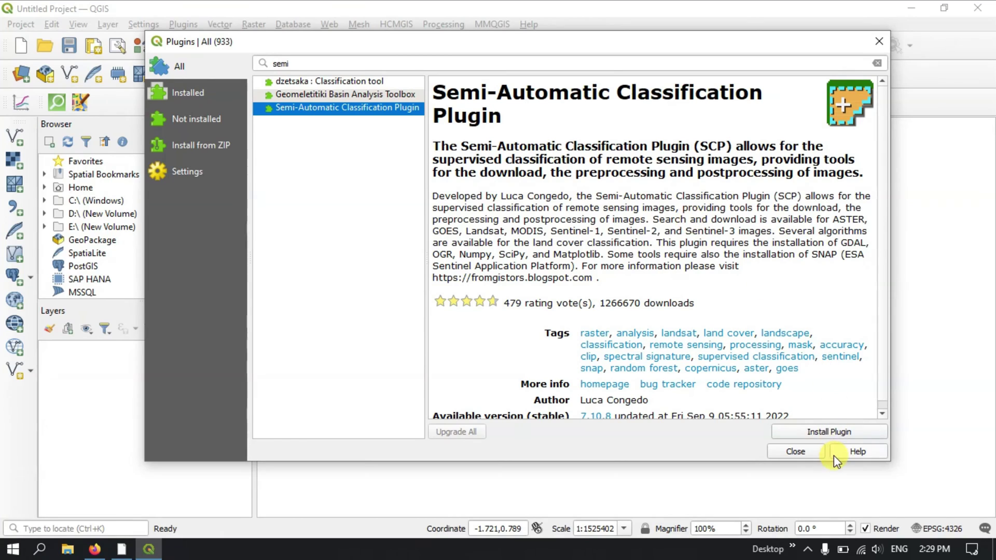
left_click(840, 434)
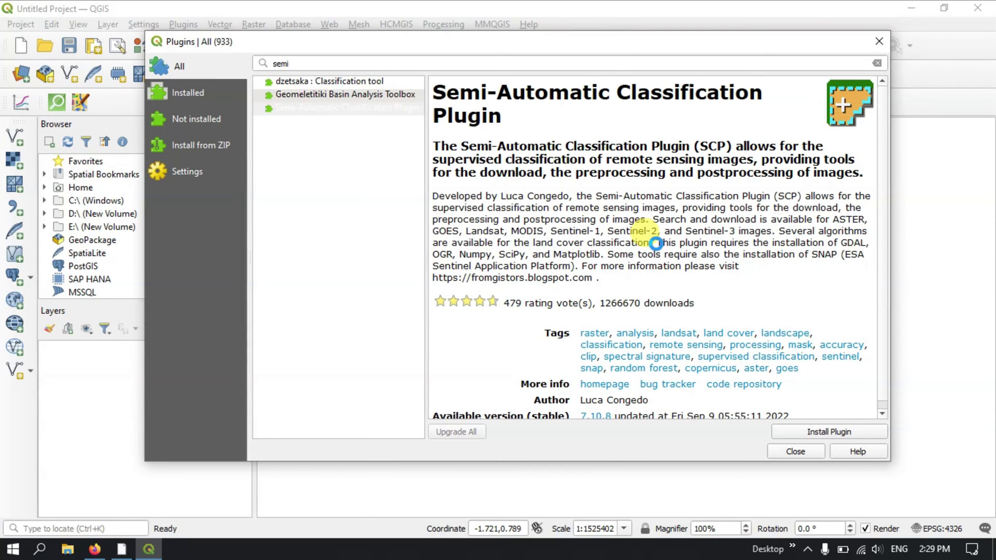
left_click_drag(309, 58, 269, 63)
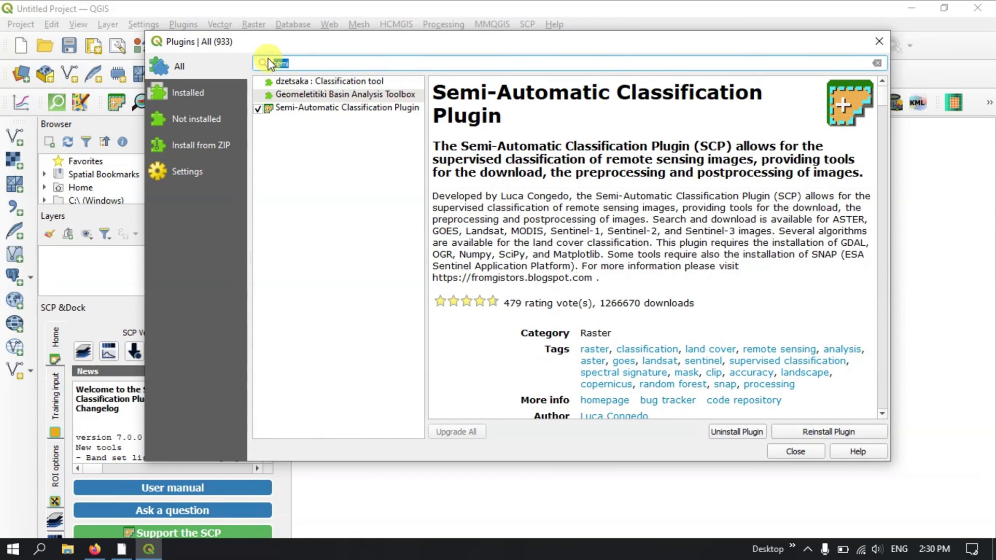
Search 'hc' to confirm HCMGIS is installed, then close the plugin manager
type("hcmgis")
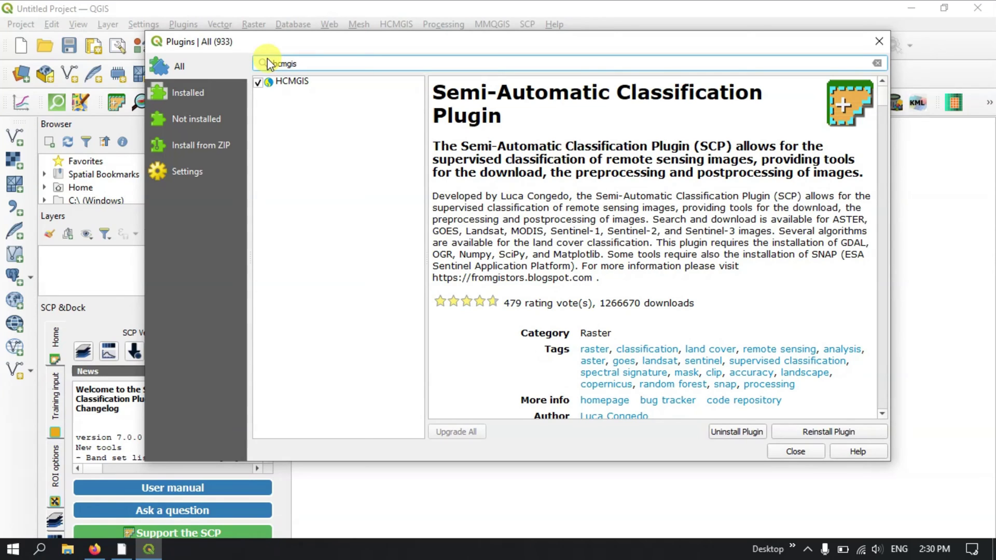
left_click(292, 82)
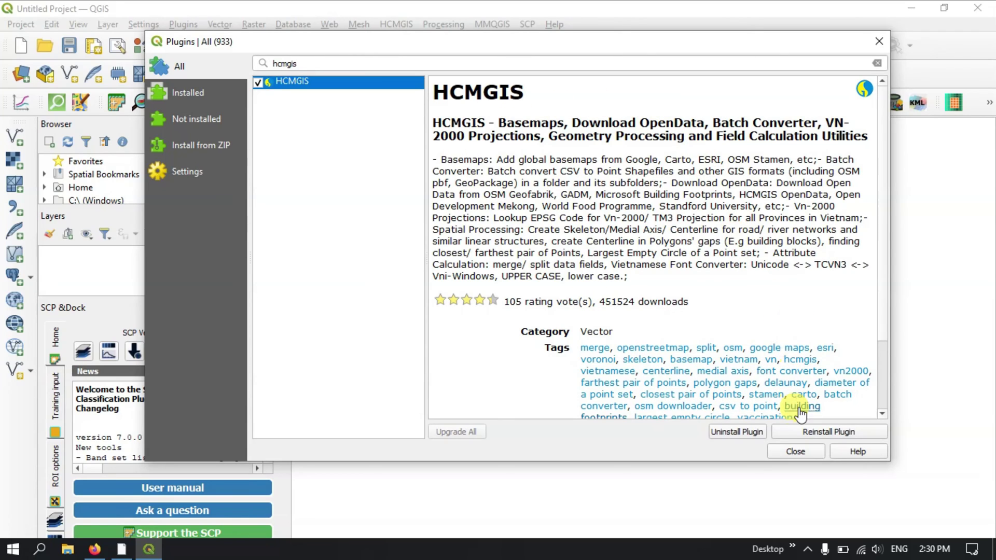
left_click(795, 452)
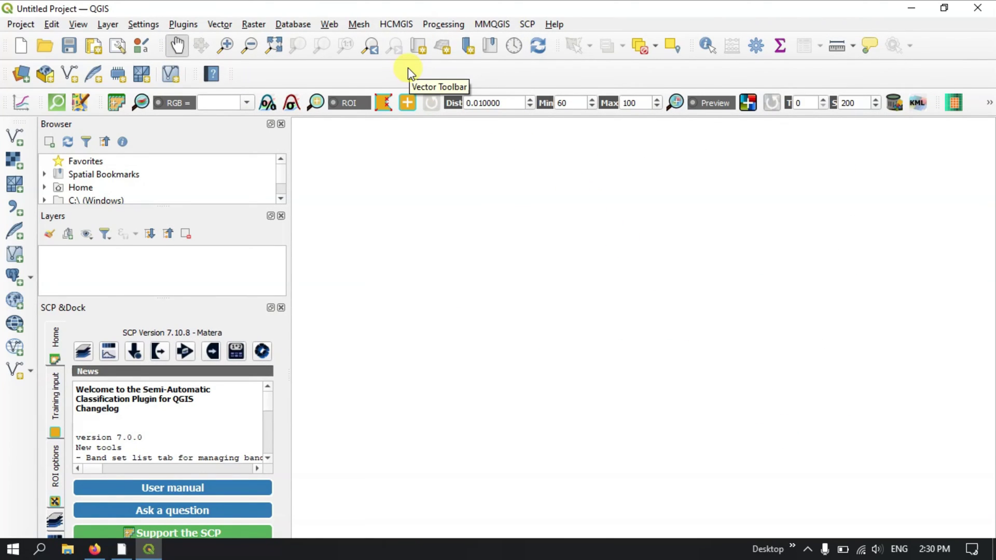
left_click(396, 25)
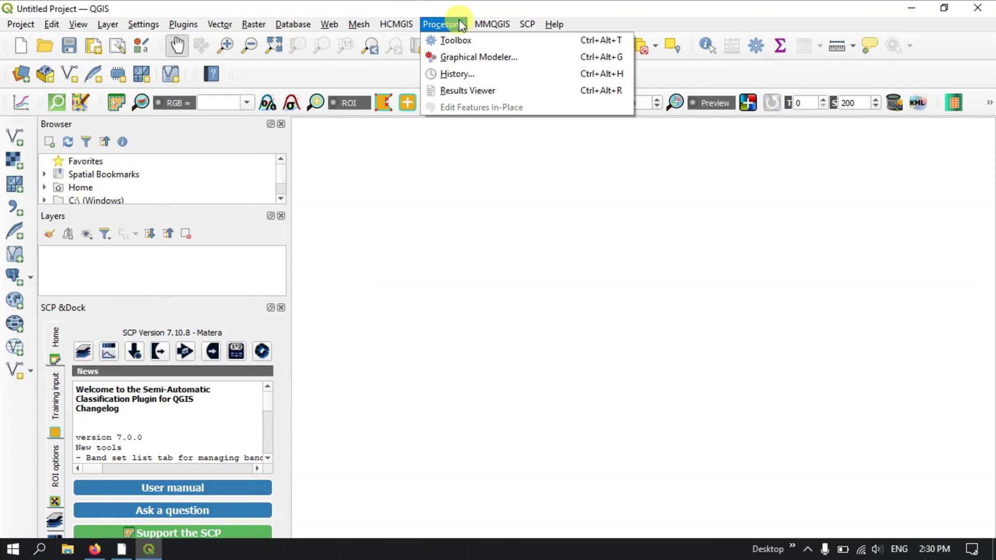
mouse_move(491, 26)
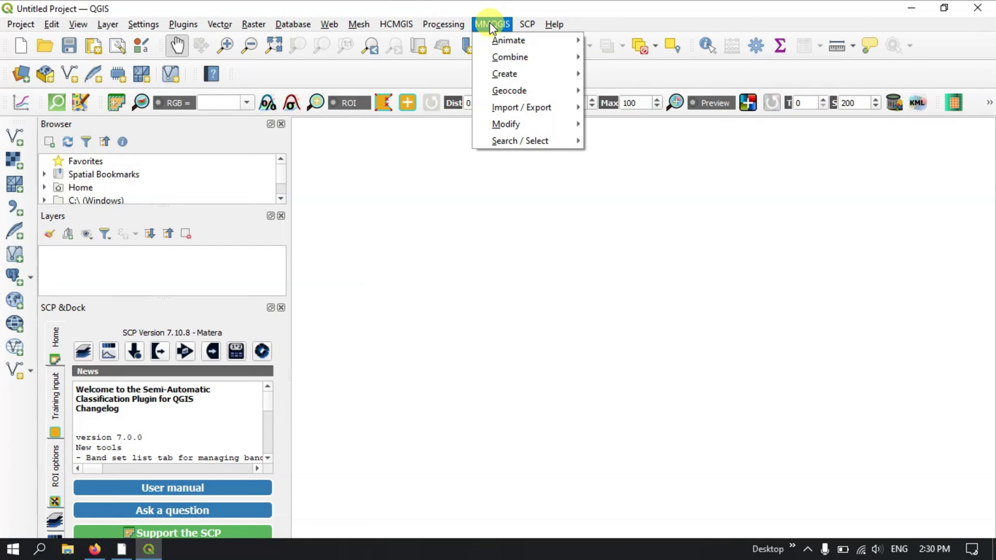
mouse_move(523, 26)
left_click(327, 76)
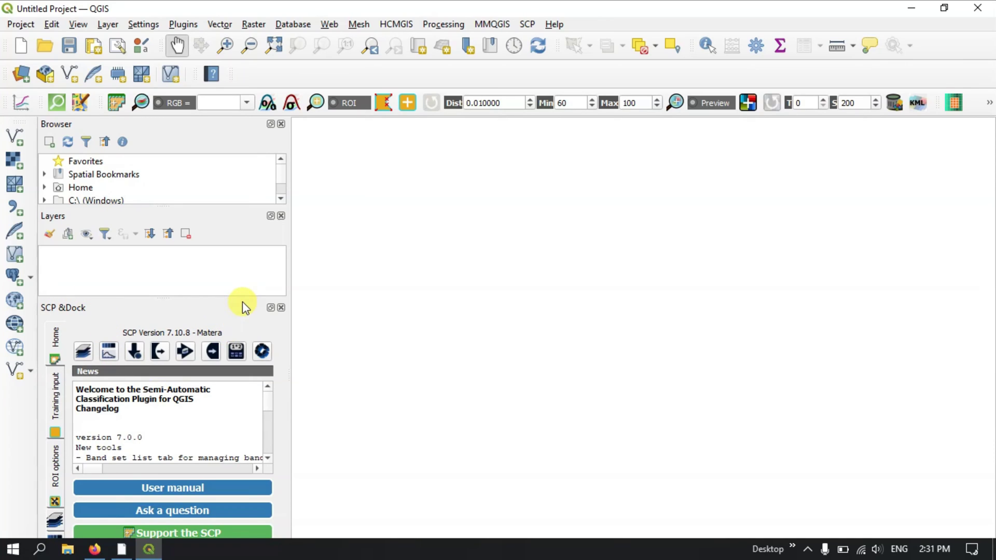
left_click_drag(244, 298, 231, 320)
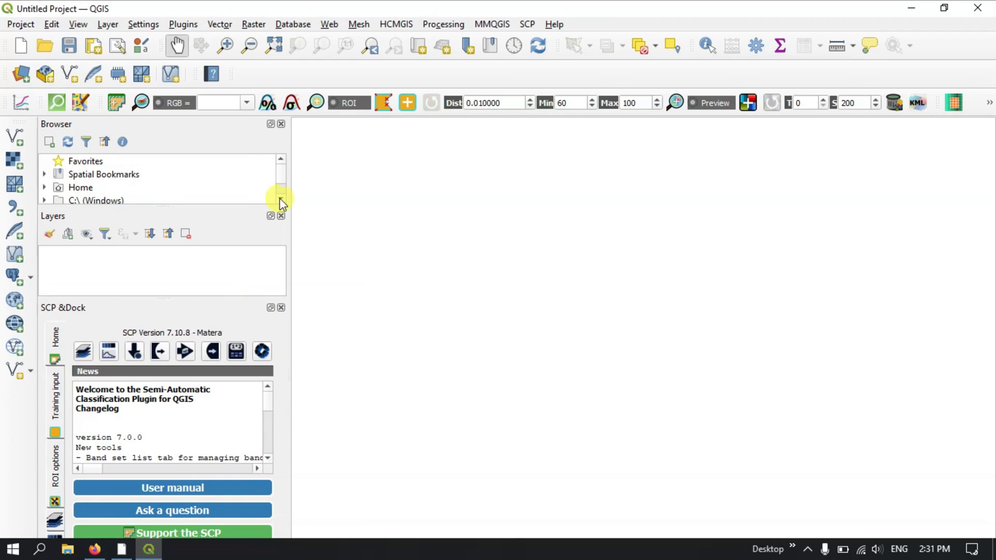
left_click(491, 25)
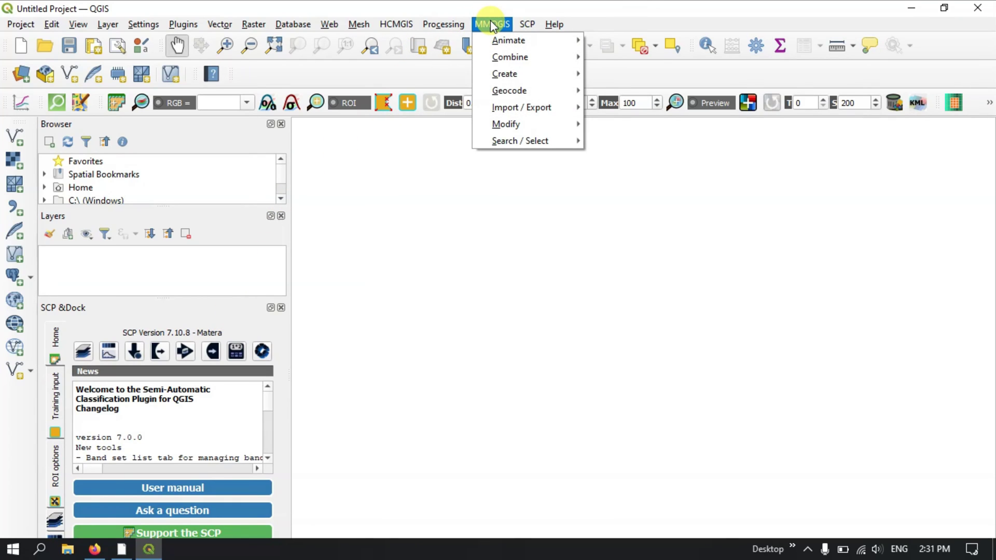
mouse_move(501, 40)
mouse_move(506, 74)
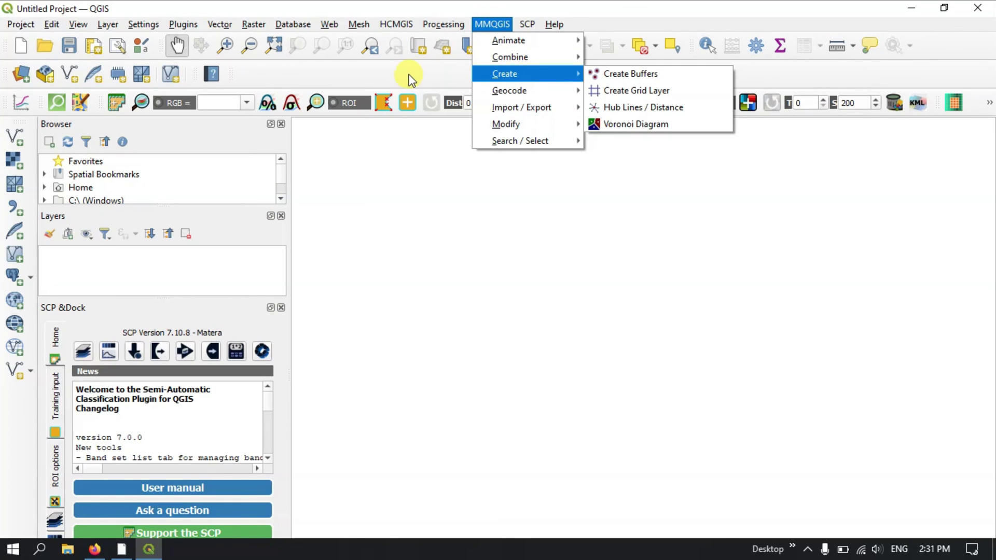
key("Escape")
key("Escape")
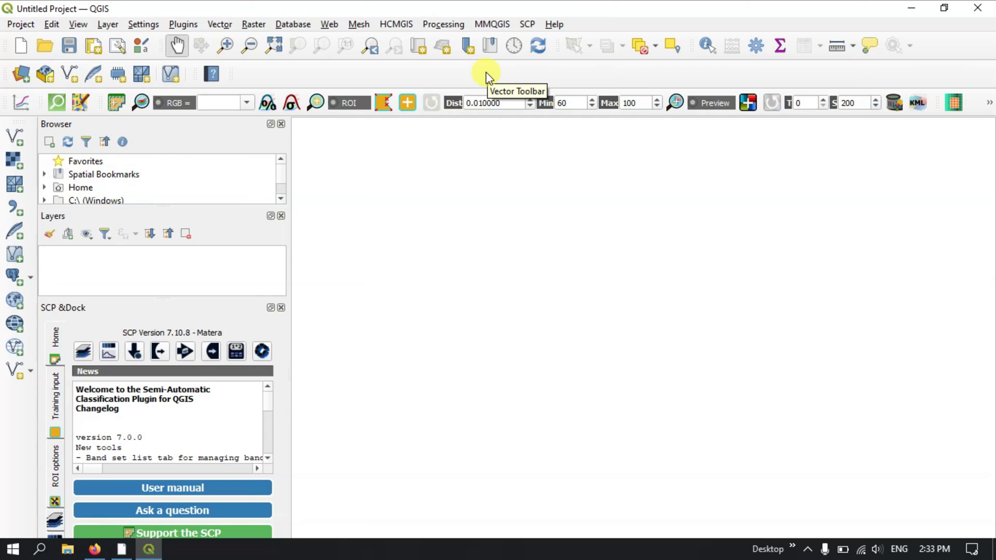
Find DataPlotly under the Plugins menu and QuickOSM under Vector, ending on the Mesh menu
left_click(183, 24)
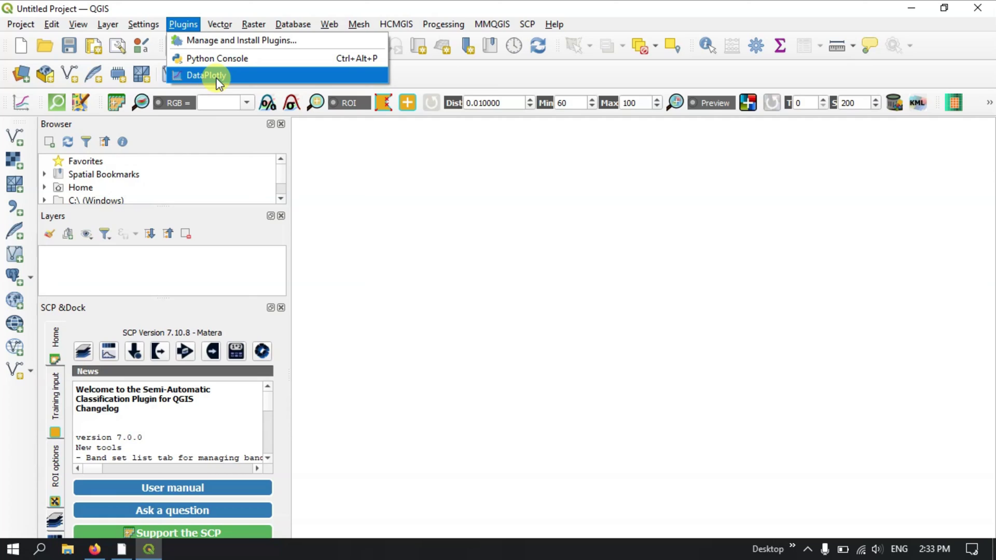
mouse_move(227, 30)
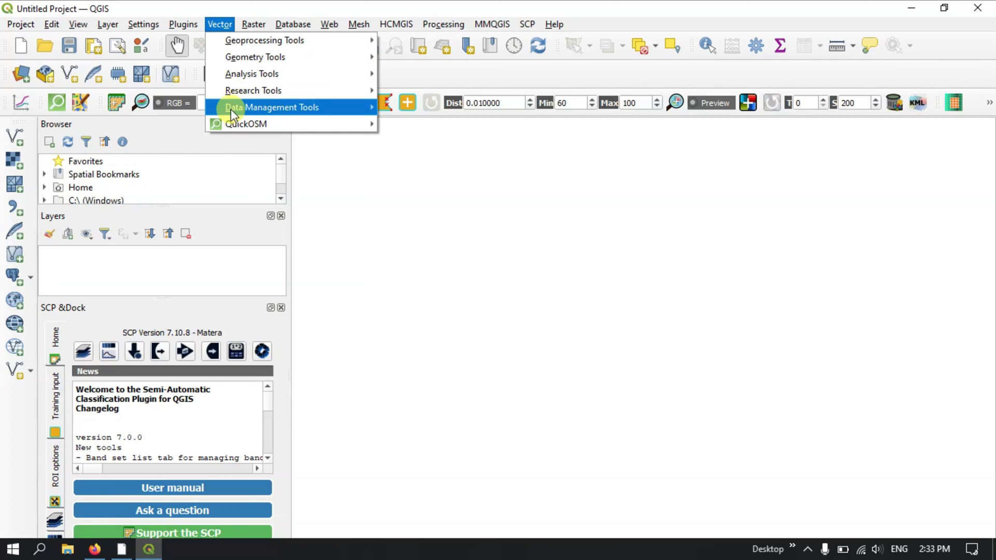
mouse_move(231, 123)
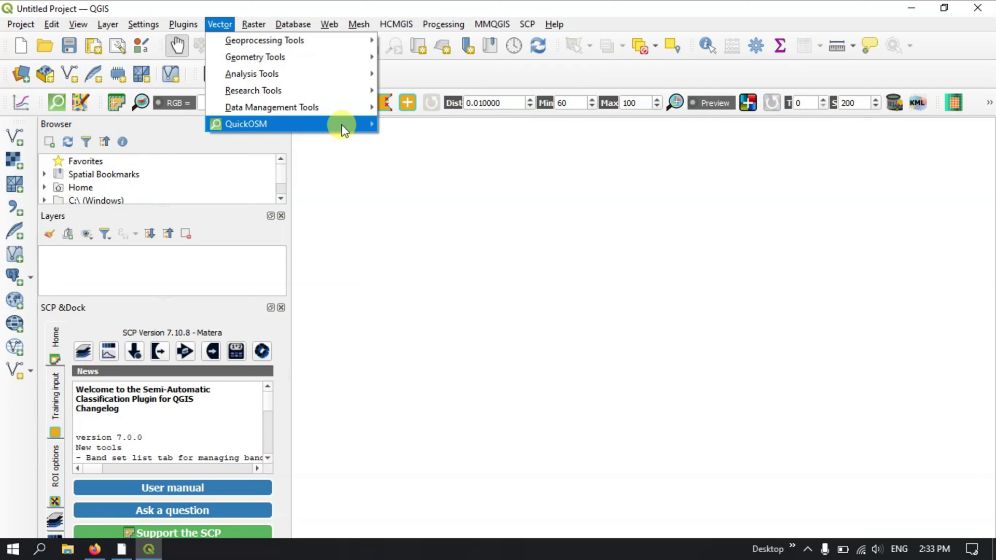
mouse_move(358, 23)
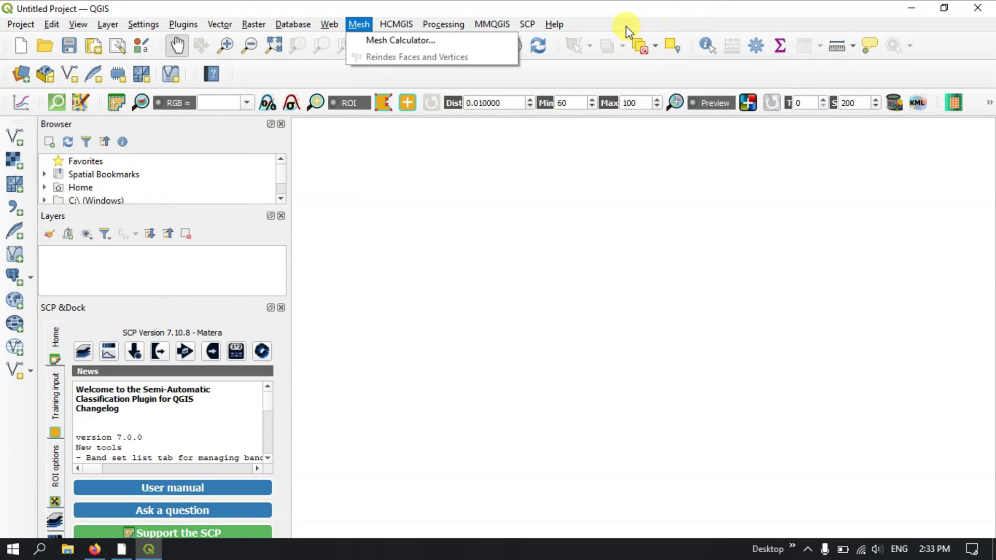